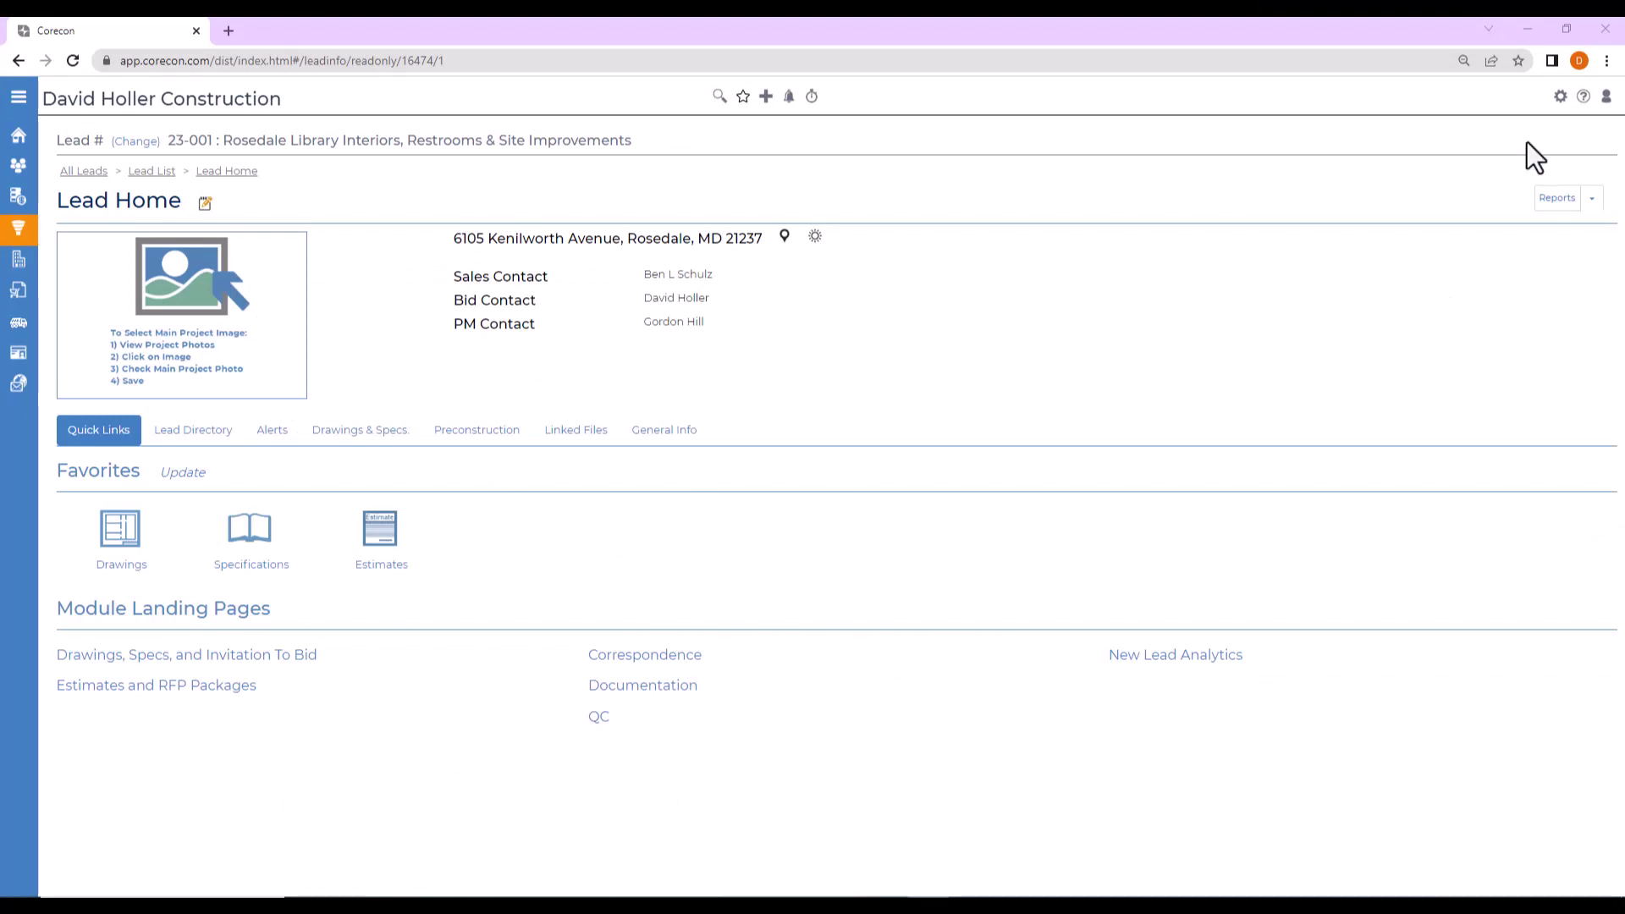
# Save the Stratosphere account password in the Estimating feature settings and return to lead 23-001's home page
pyautogui.click(1561, 95)
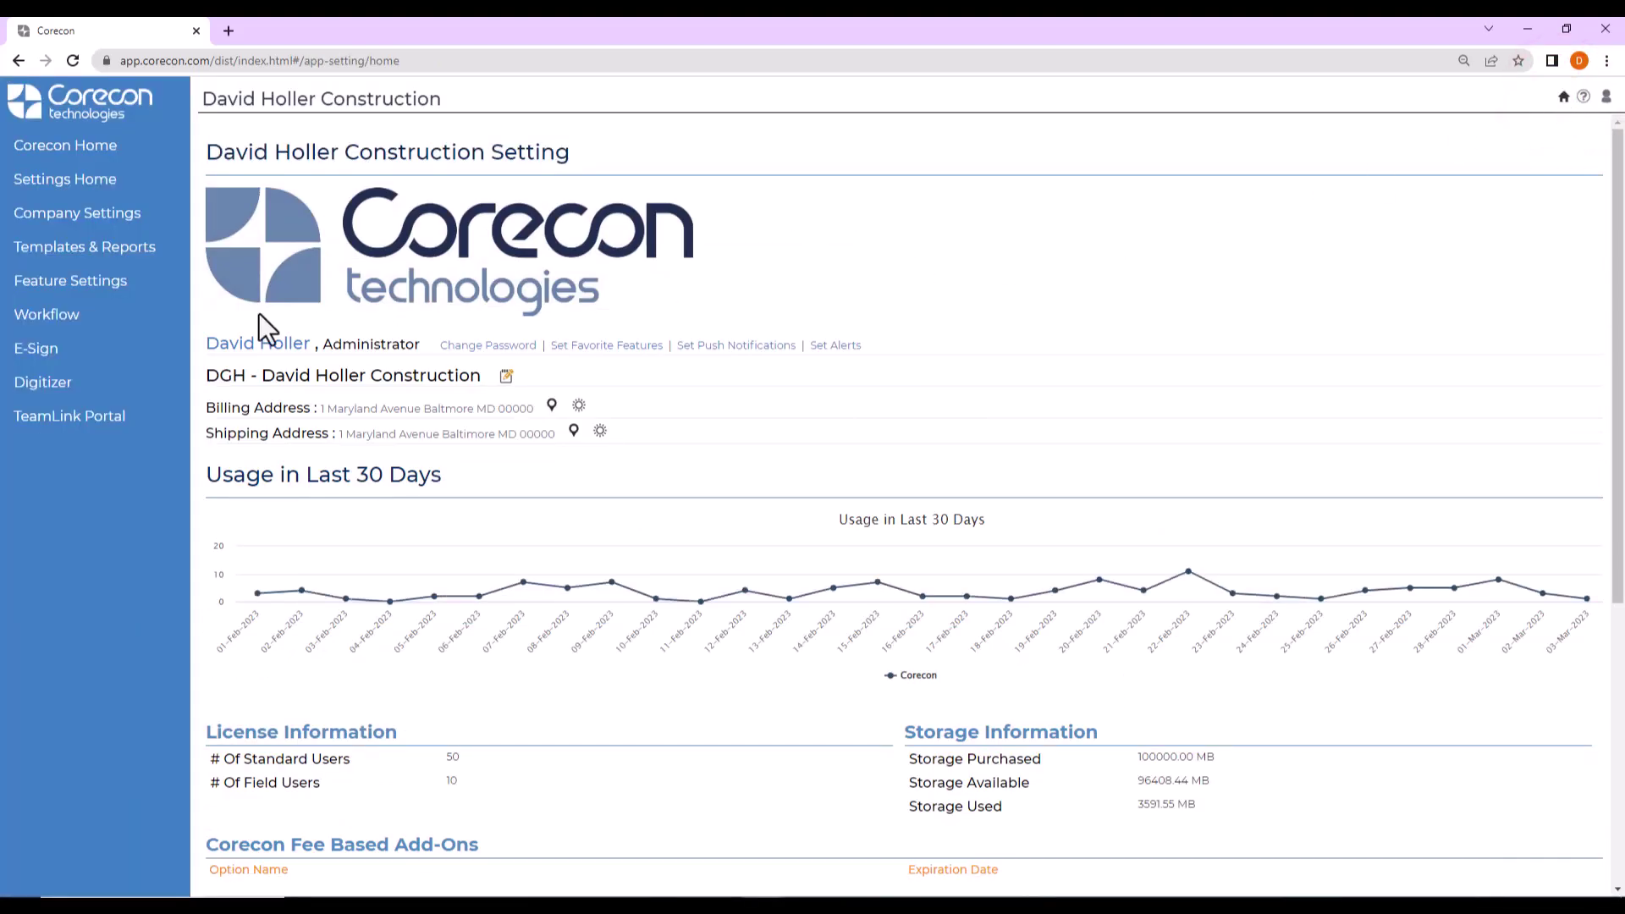
pyautogui.click(82, 287)
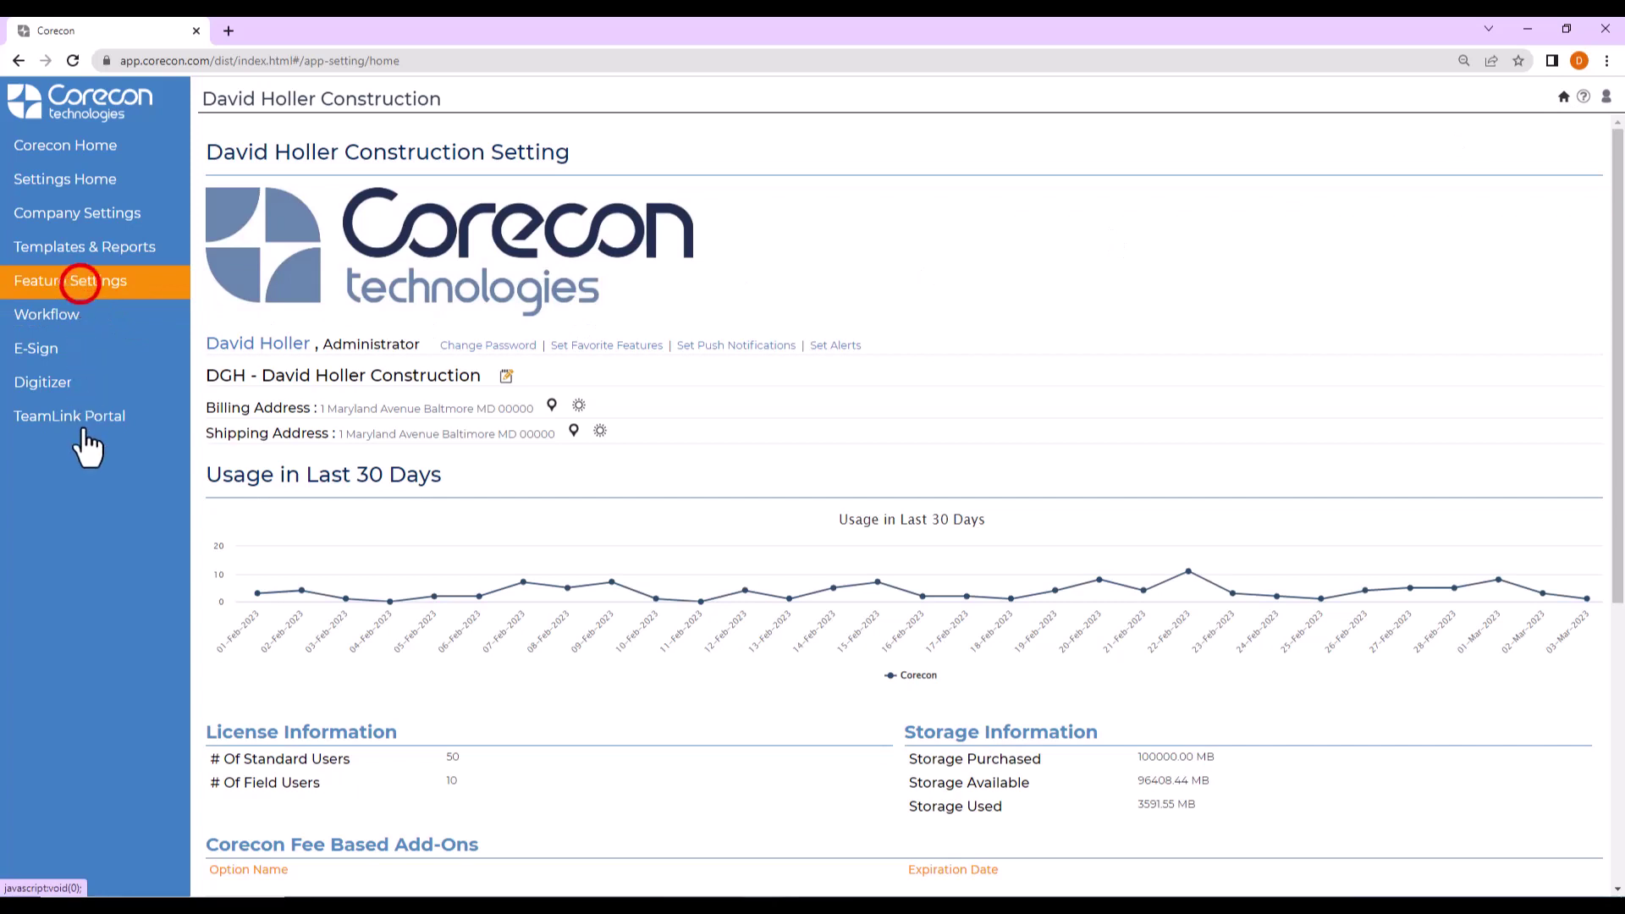
pyautogui.click(85, 443)
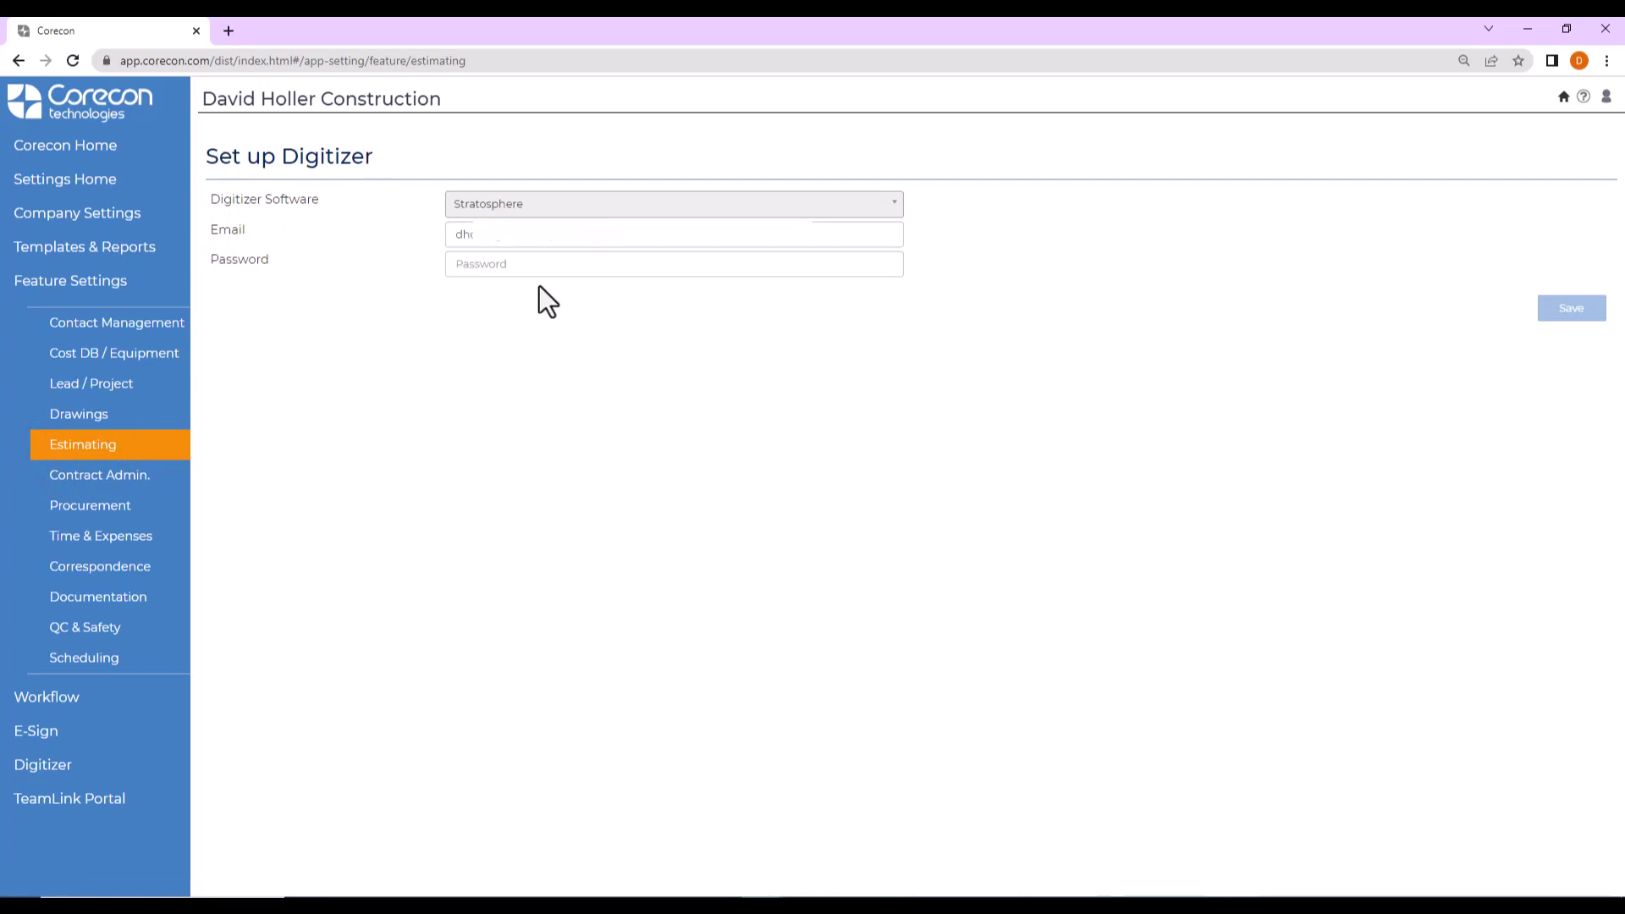
pyautogui.click(519, 264)
pyautogui.write('••••••••')
pyautogui.click(1542, 309)
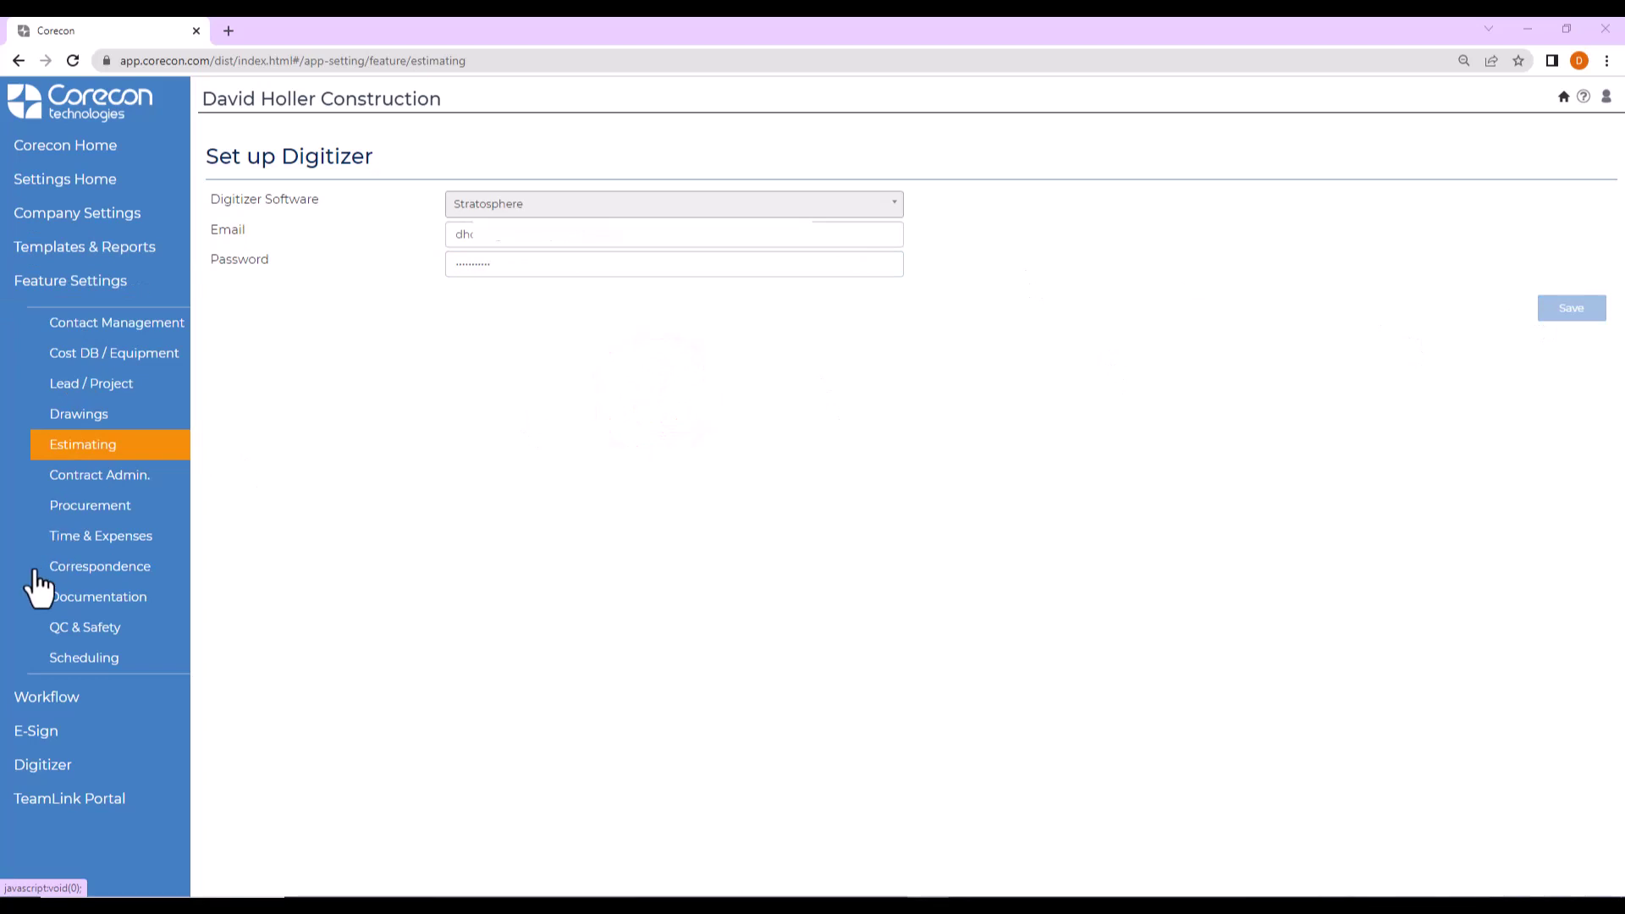
pyautogui.click(47, 770)
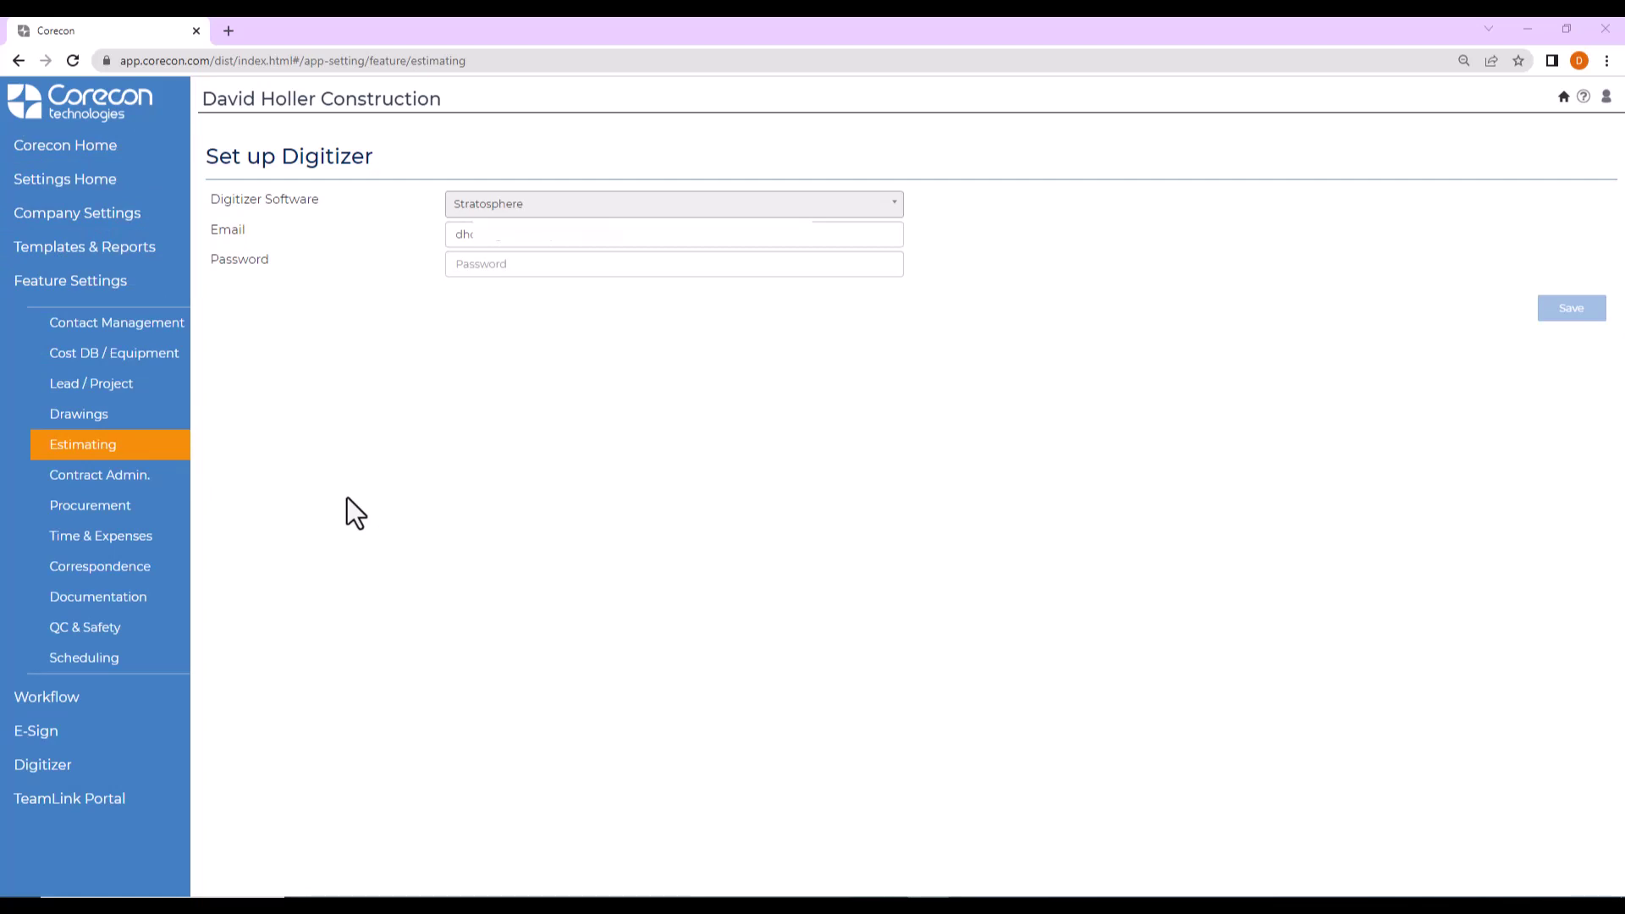
pyautogui.click(52, 149)
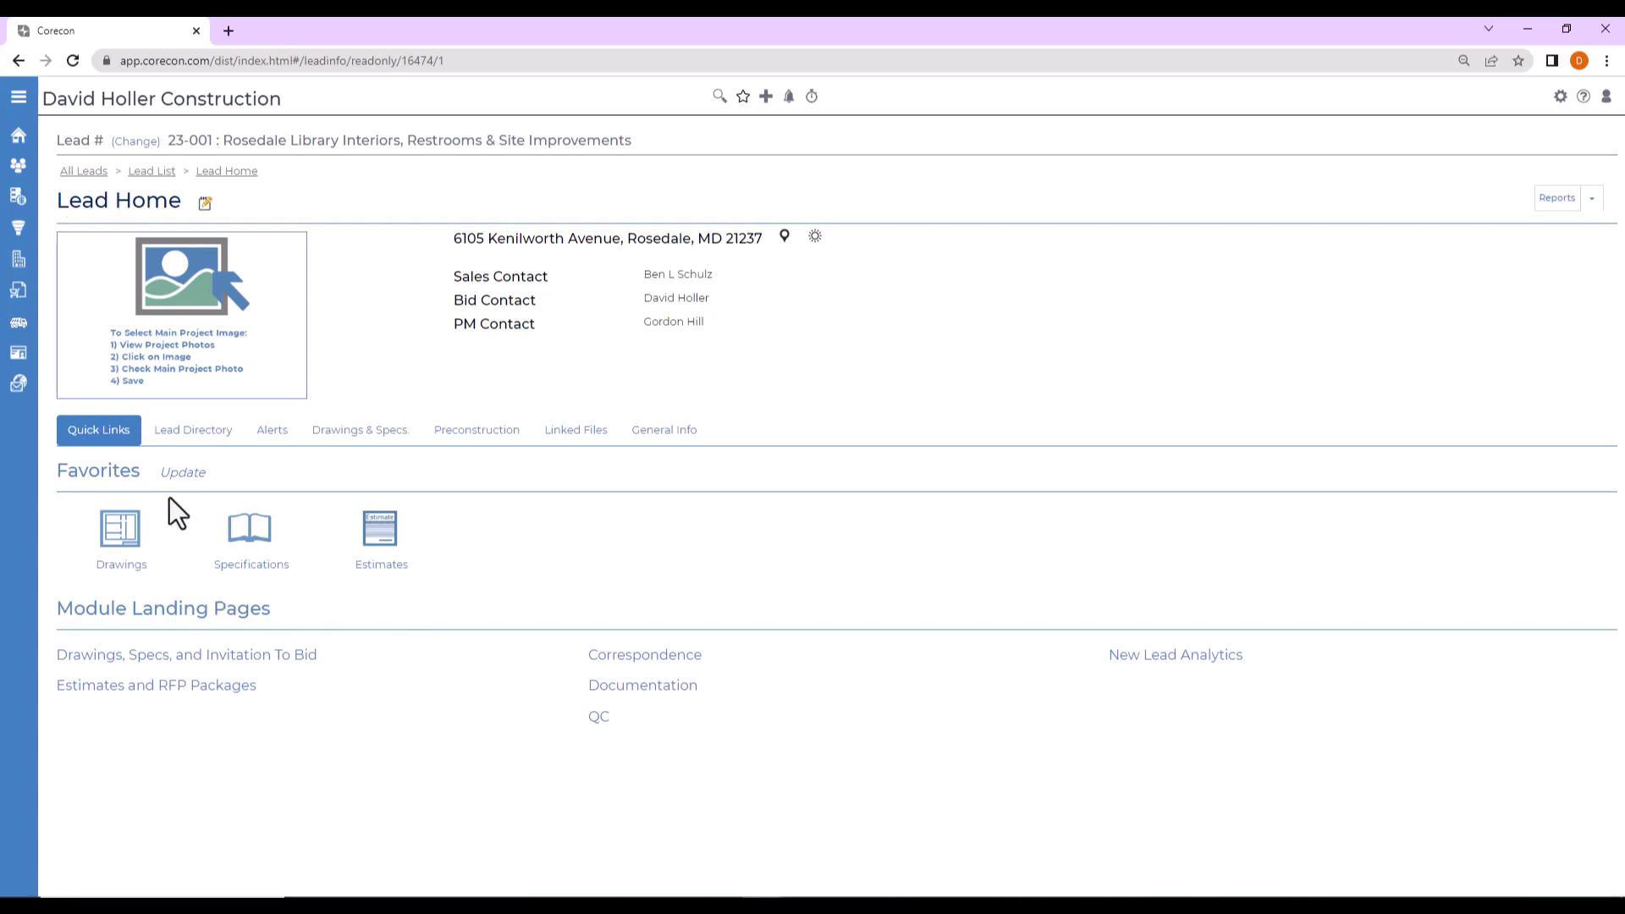
# Glance at Drawings & Specs, then open estimate 001, Rosedale Library Improvements, from the Estimates list
pyautogui.click(367, 433)
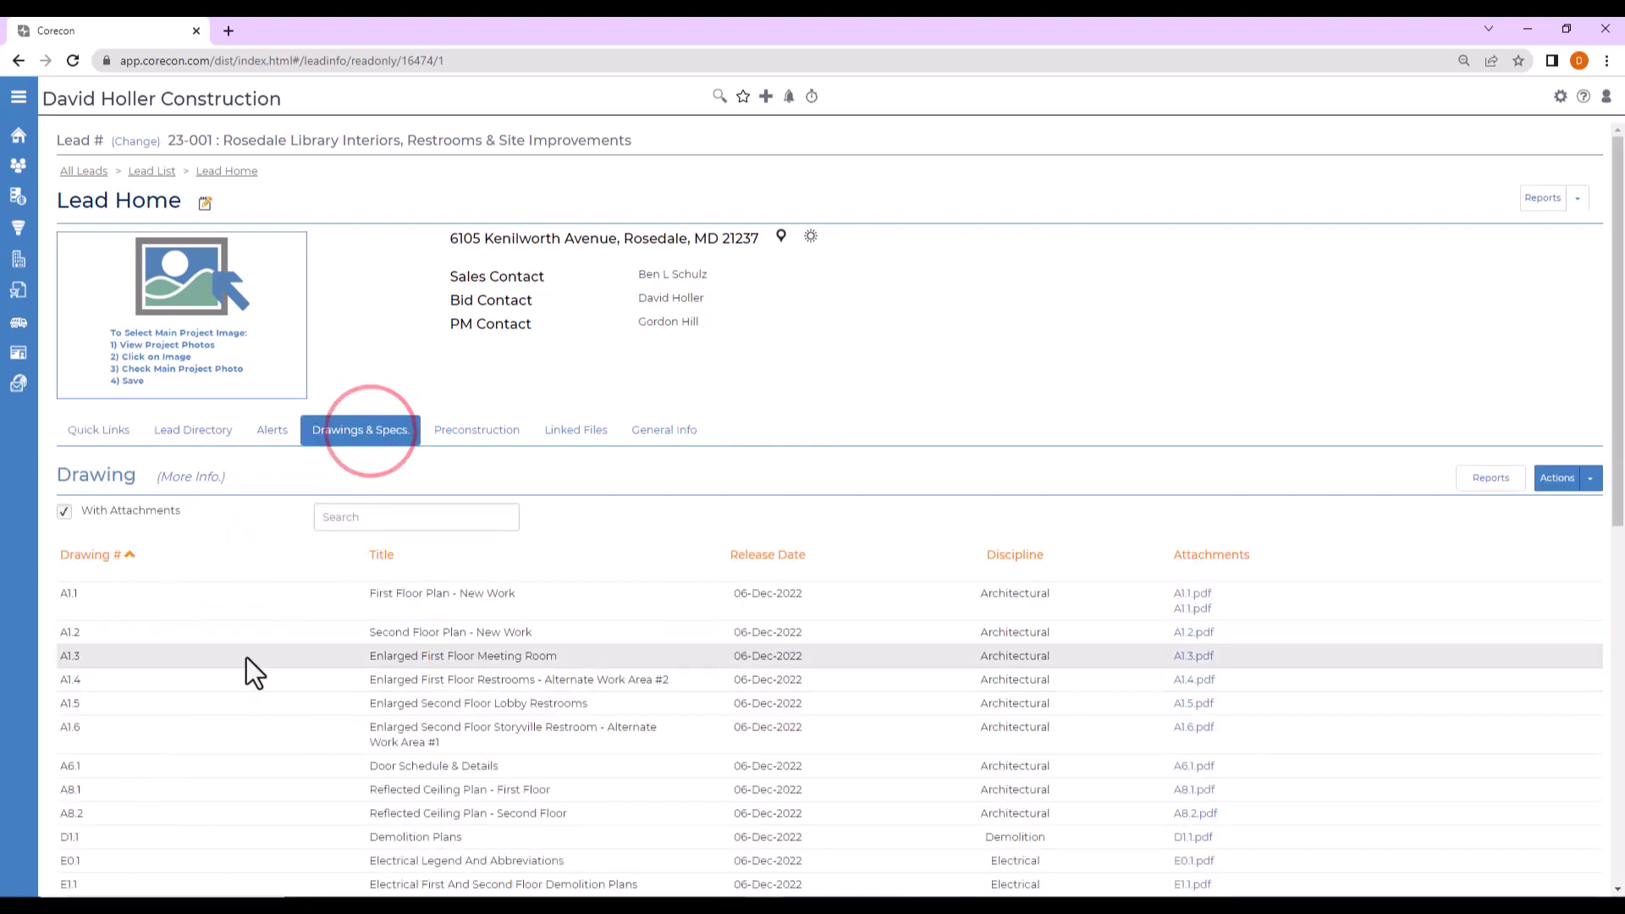
pyautogui.scroll(-4, 212, 699)
pyautogui.scroll(4, 213, 704)
pyautogui.click(98, 430)
pyautogui.click(151, 471)
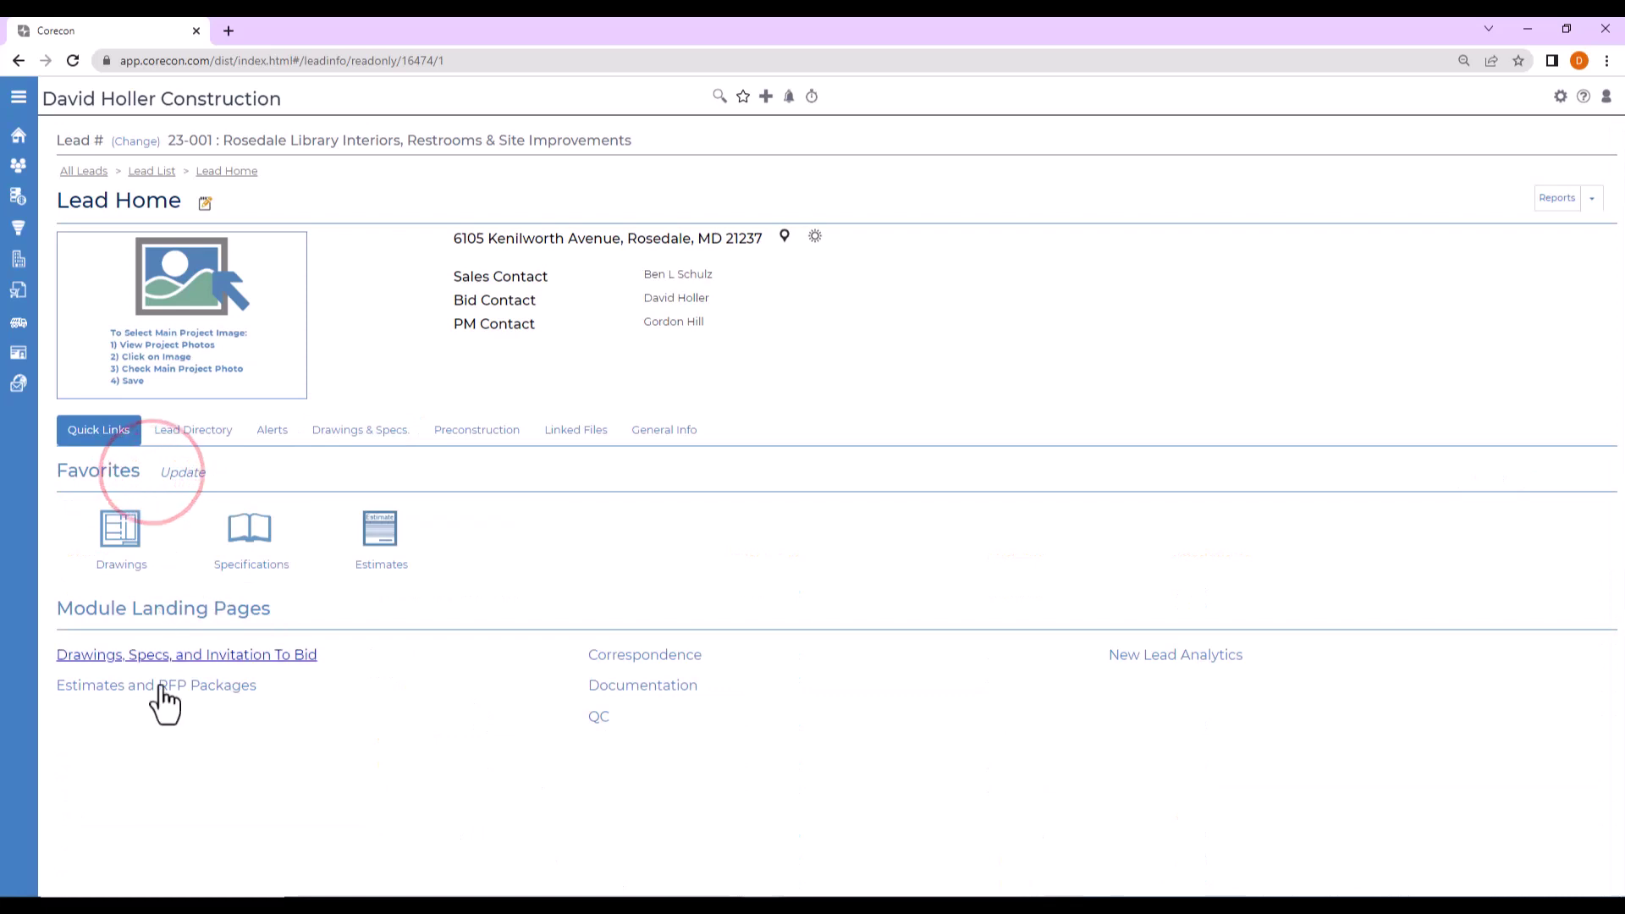
pyautogui.click(84, 690)
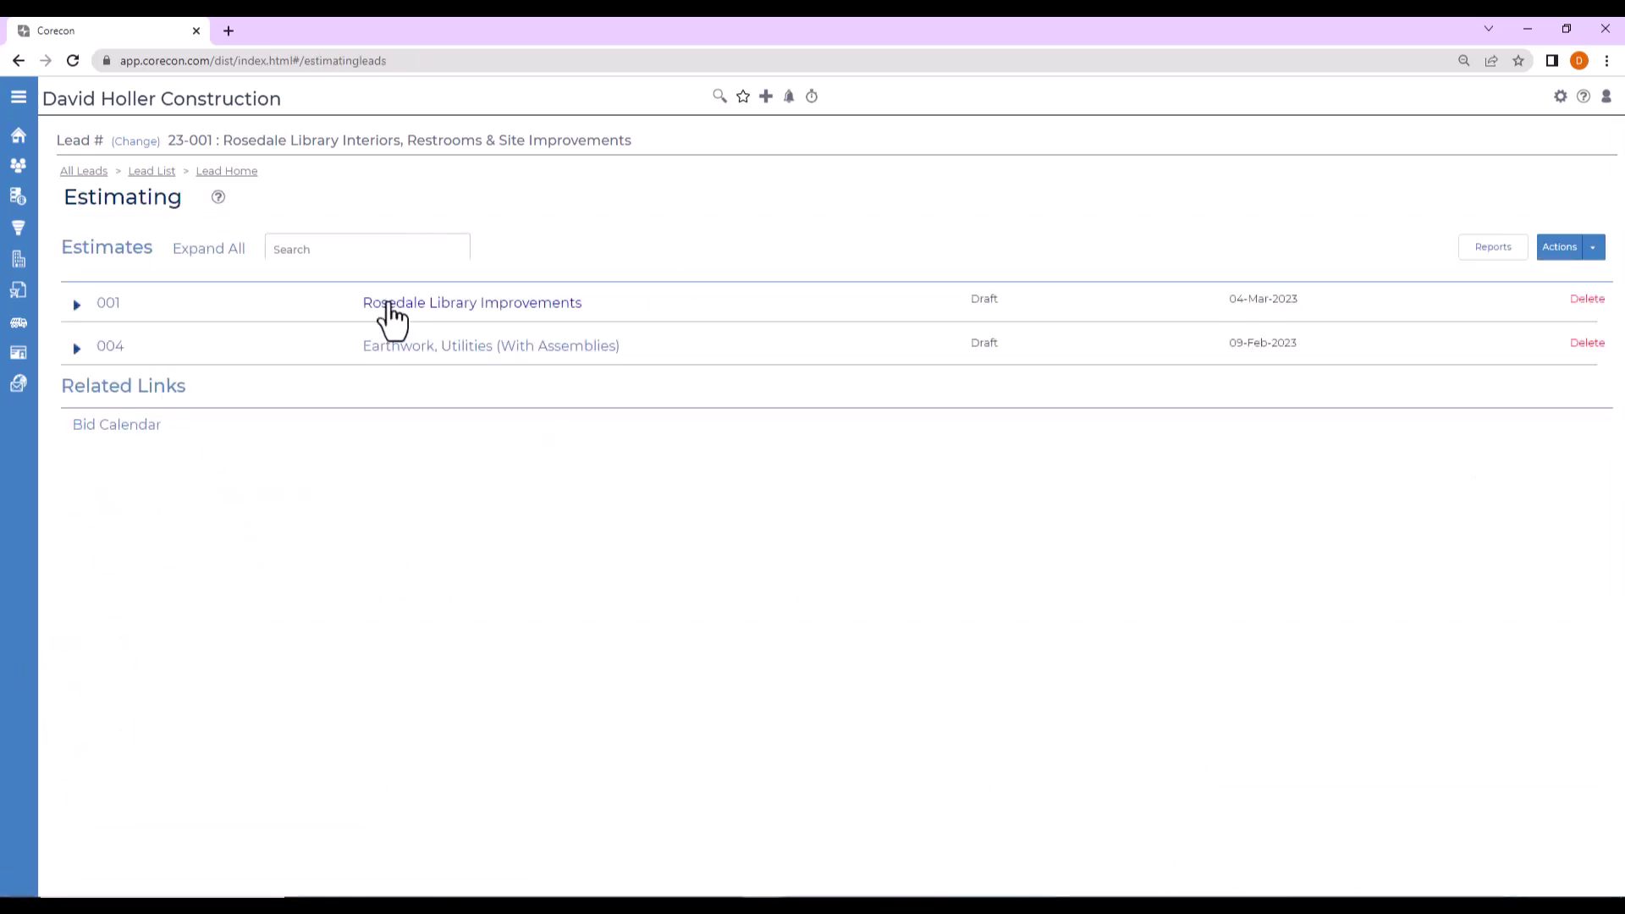
pyautogui.click(454, 320)
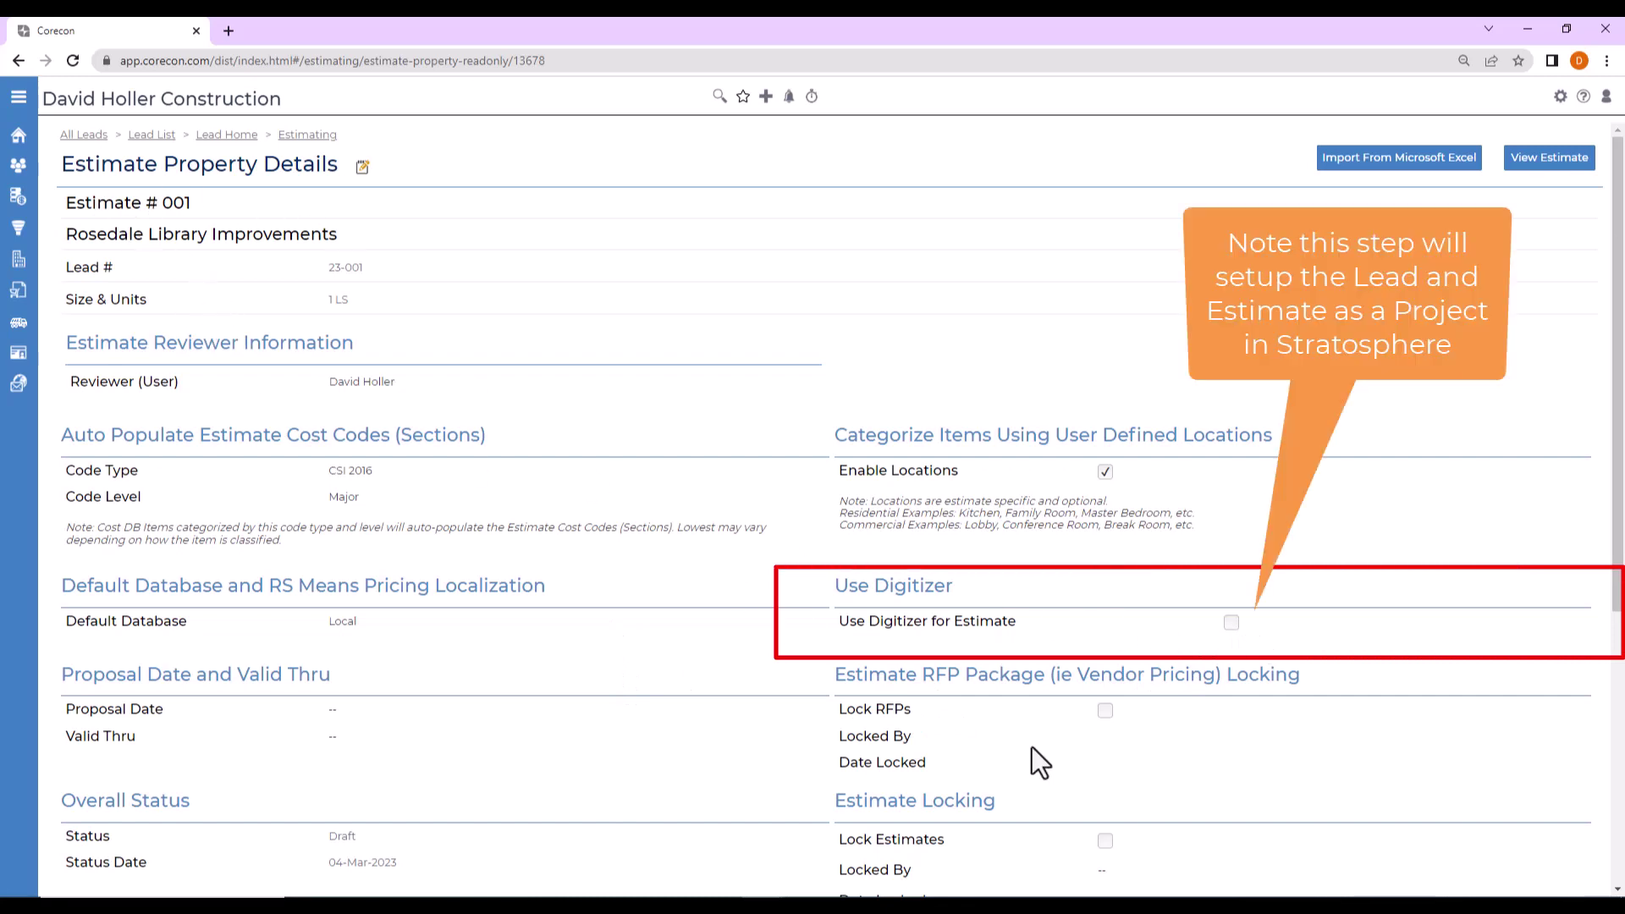
# Turn on Use Digitizer for Estimate and complete the Digitizer Setup with drawing A1.2 included
pyautogui.click(1233, 626)
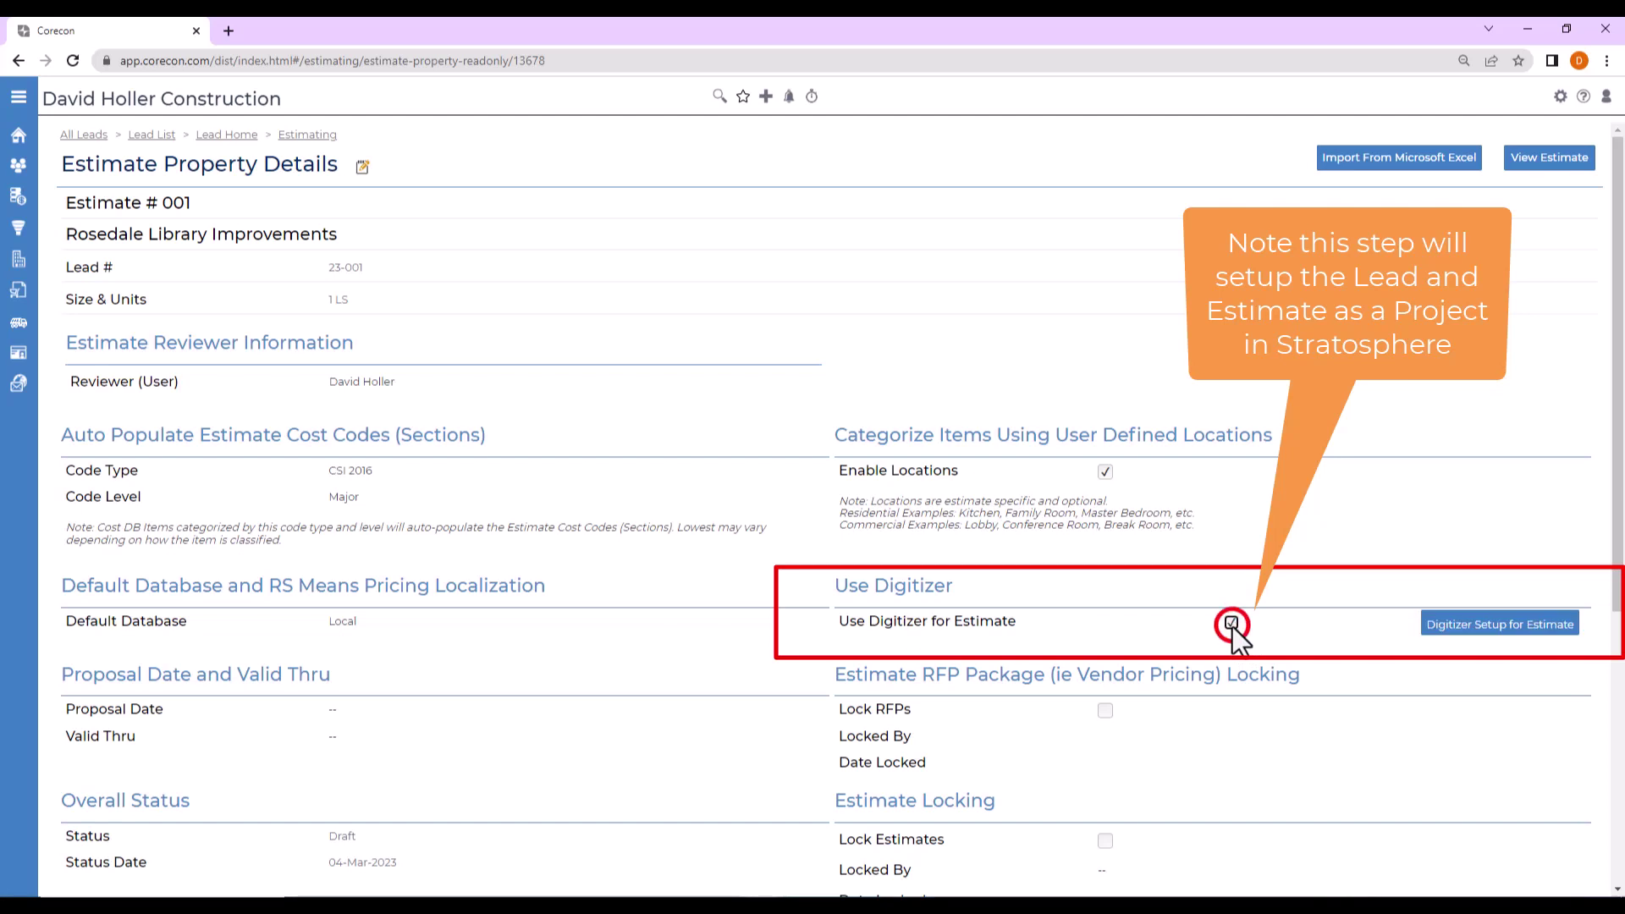
pyautogui.click(1449, 636)
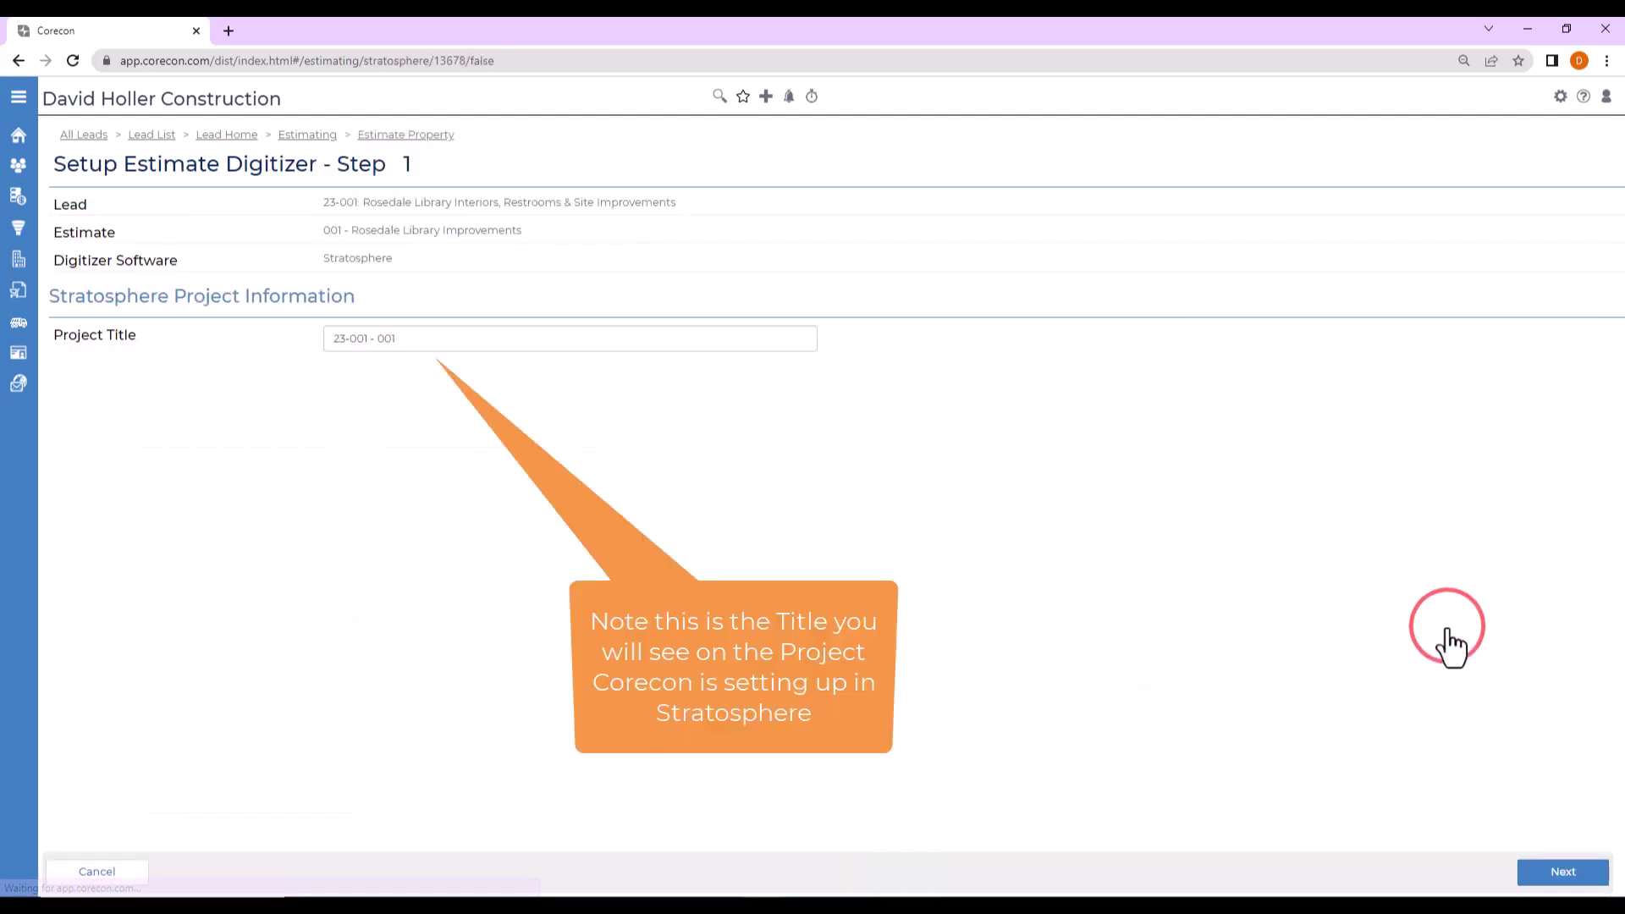
pyautogui.click(1562, 876)
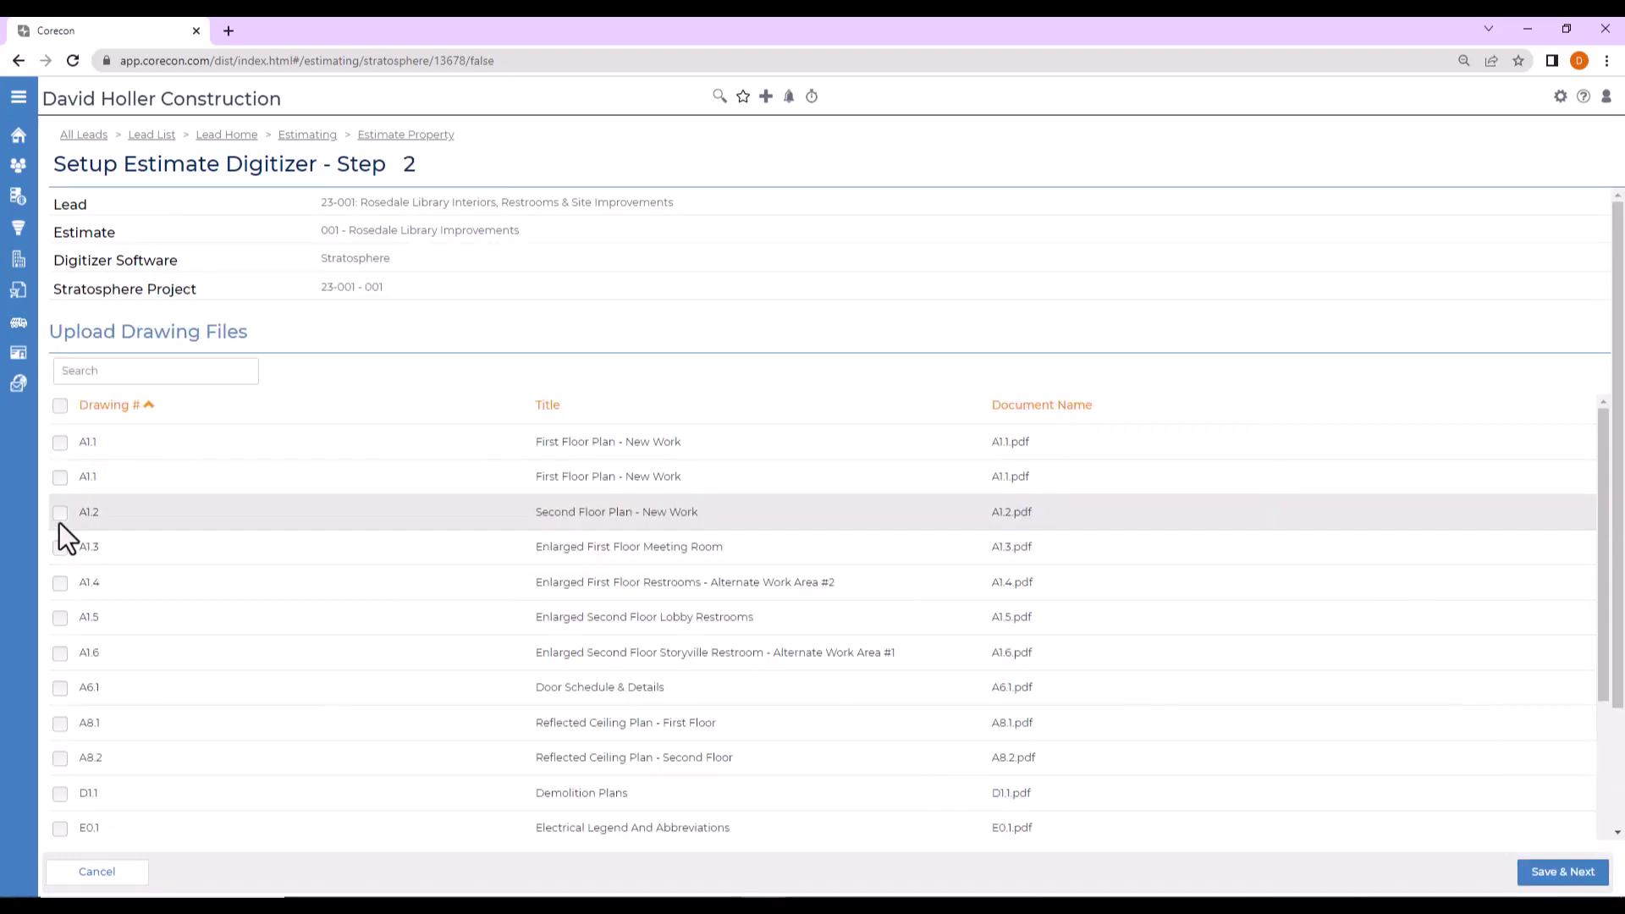
pyautogui.click(60, 513)
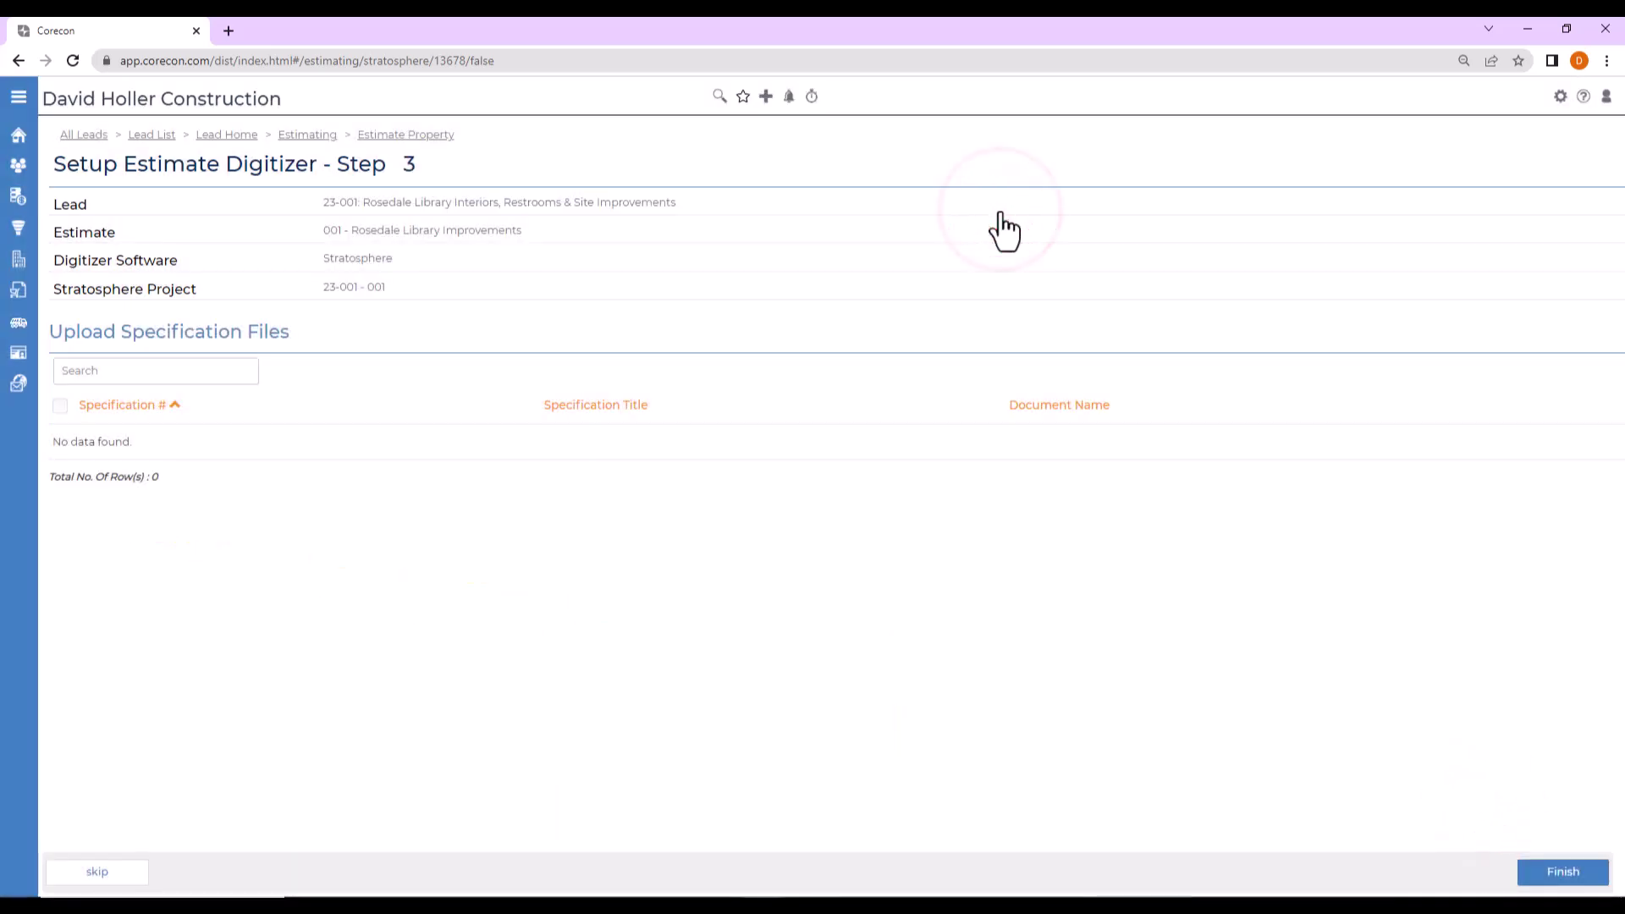
pyautogui.click(1562, 874)
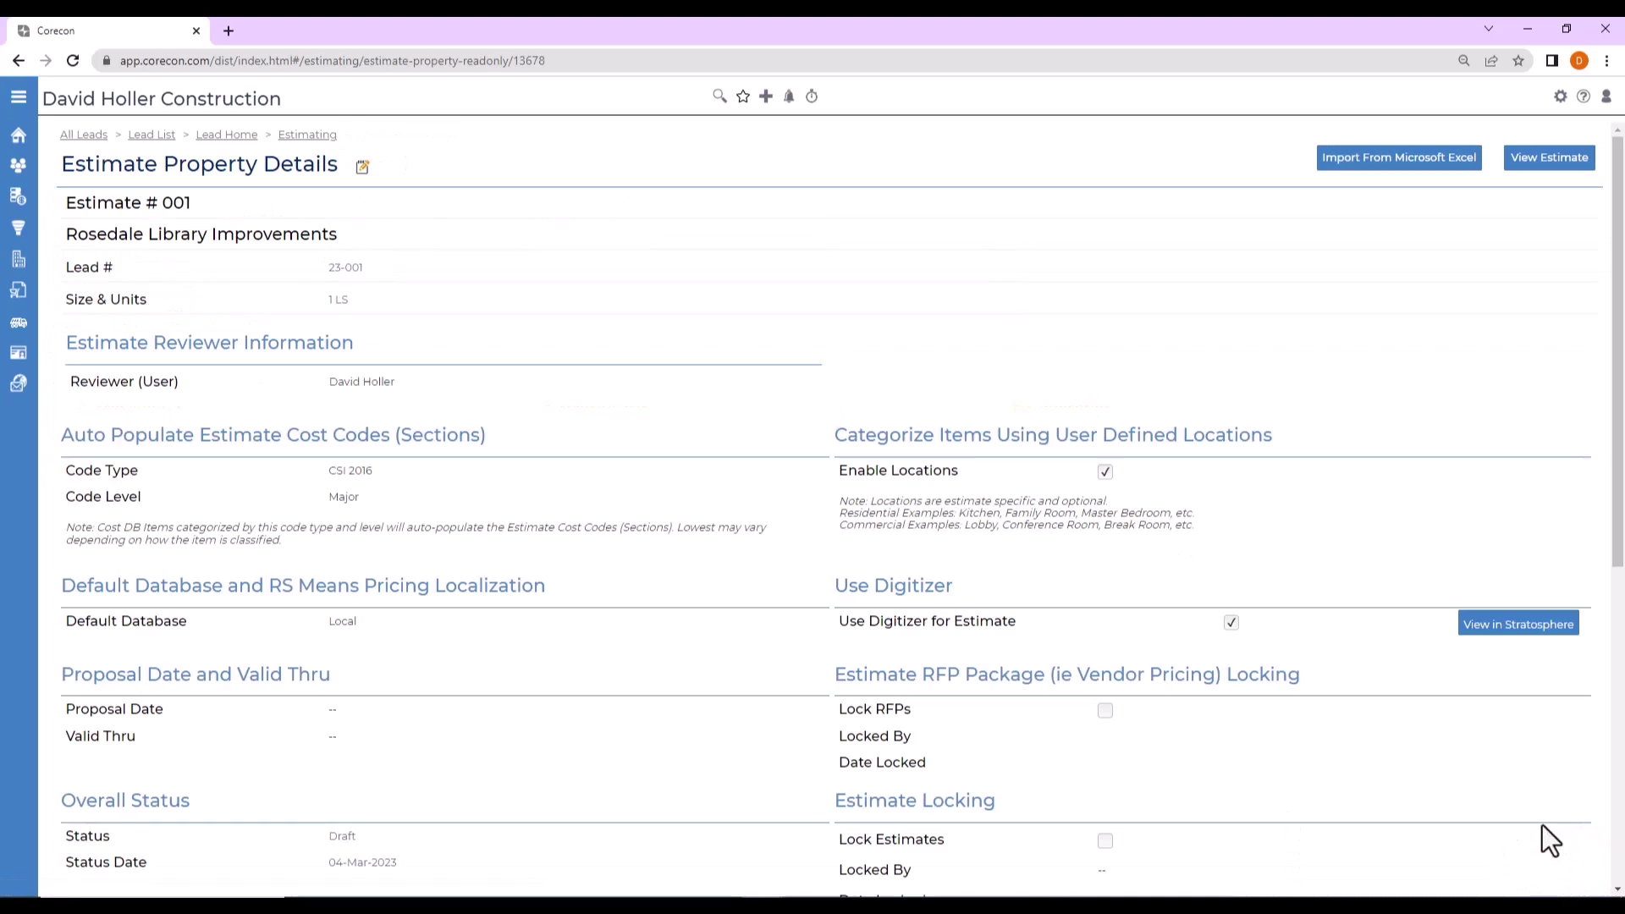
# Open estimate 001's Items tab to review units: doors and sinks EA, stud framing LF, tile SF
pyautogui.click(1534, 160)
pyautogui.click(93, 213)
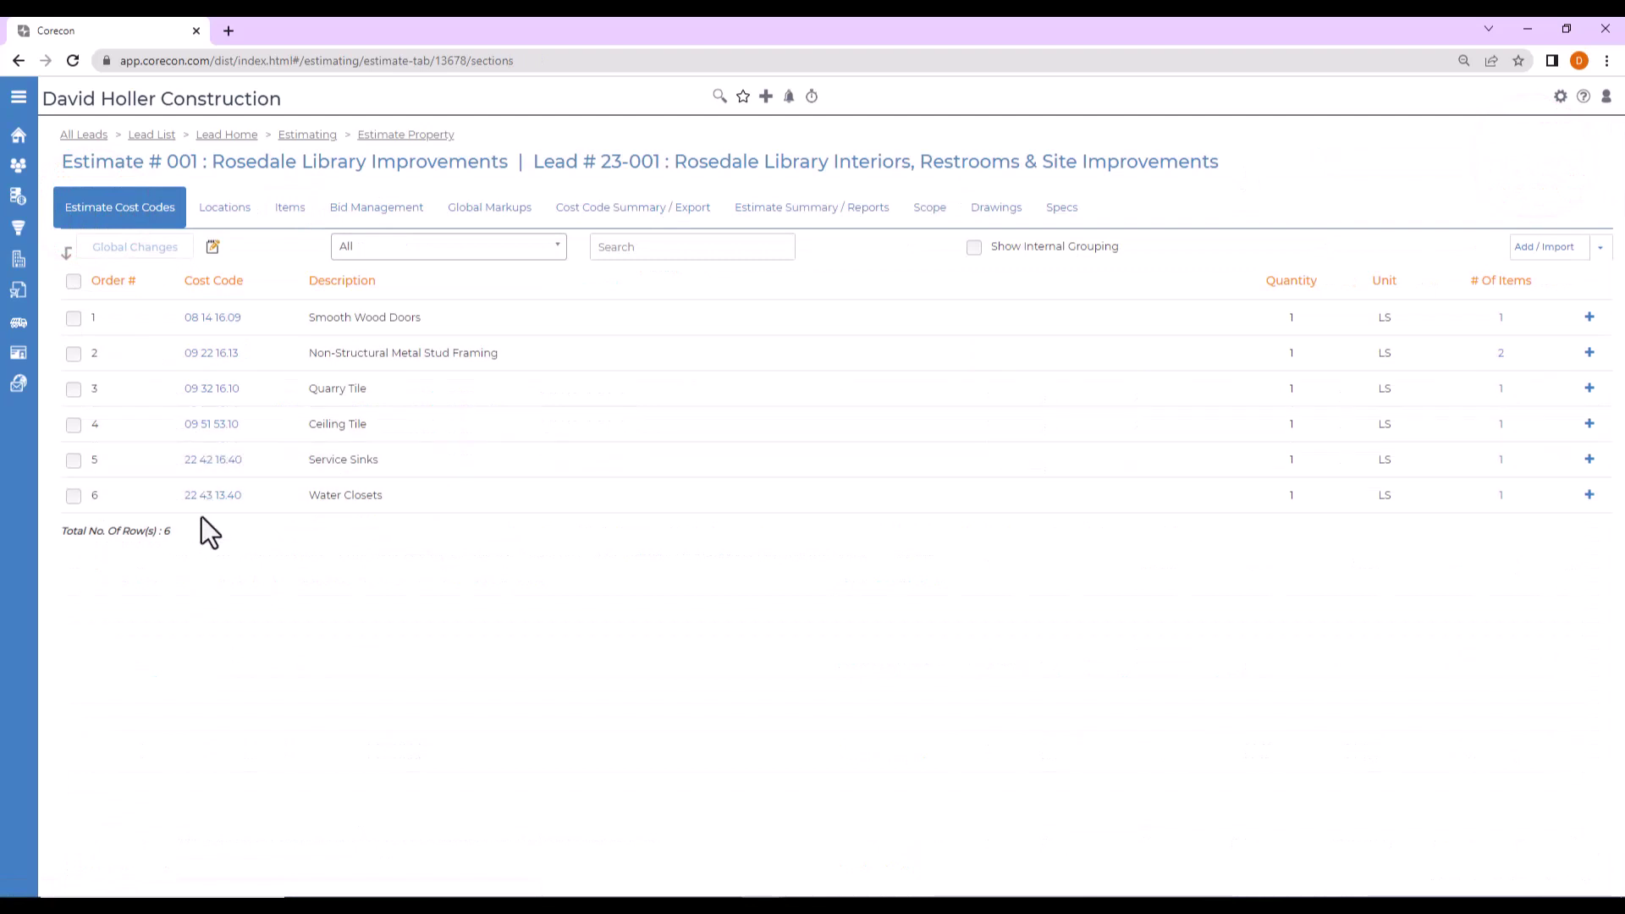
pyautogui.click(286, 212)
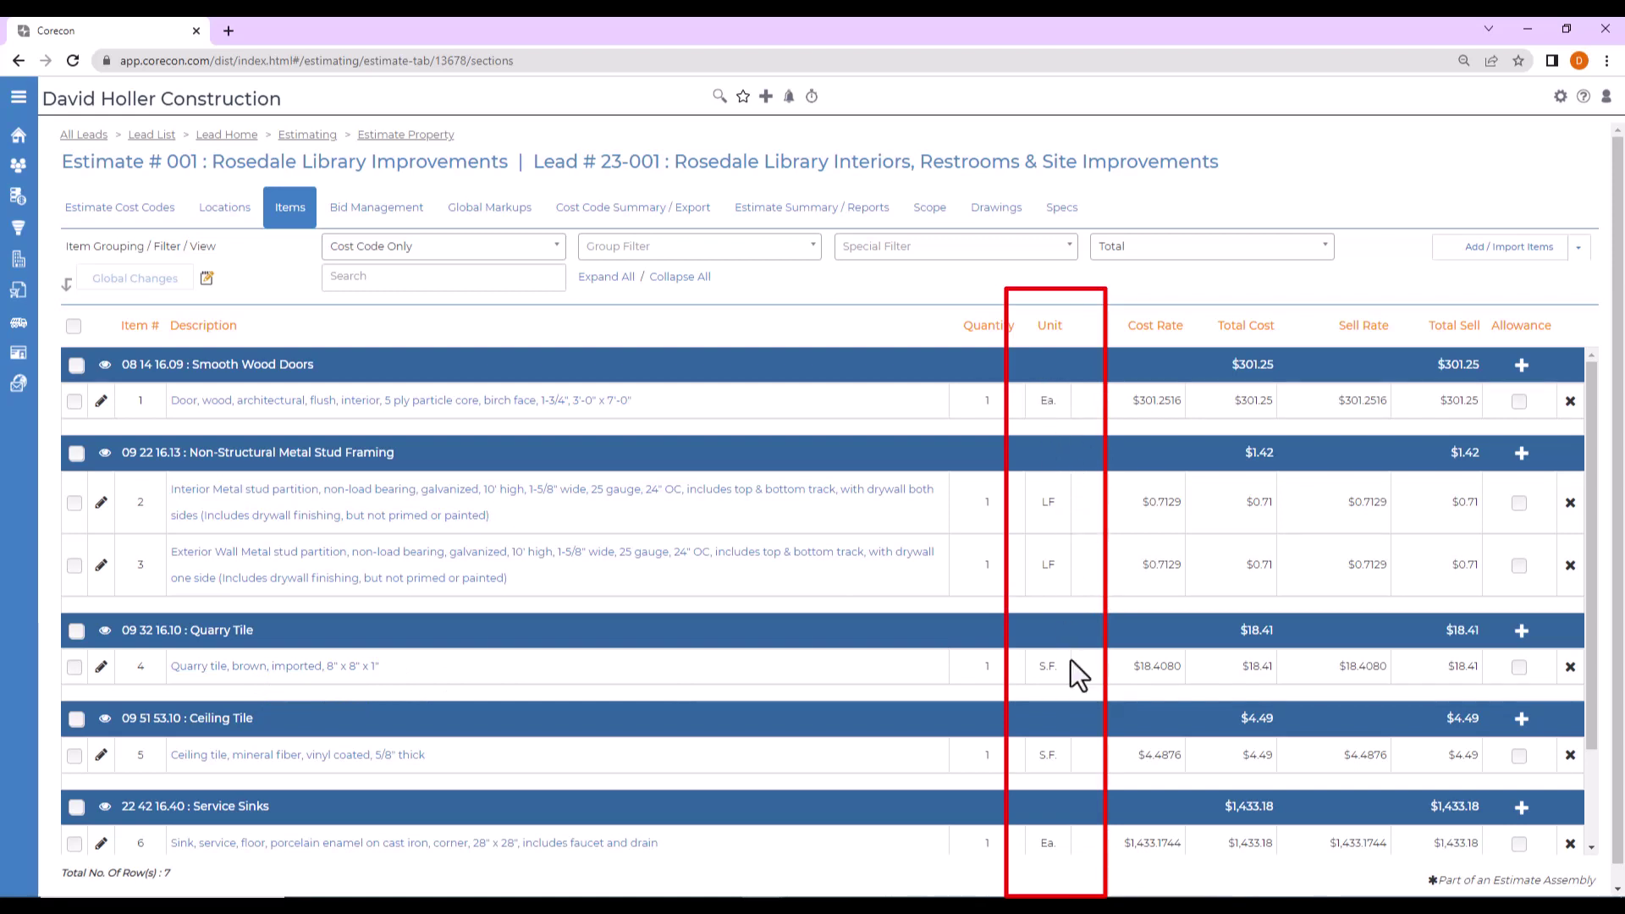
pyautogui.scroll(-2, 1068, 754)
pyautogui.scroll(2, 1069, 767)
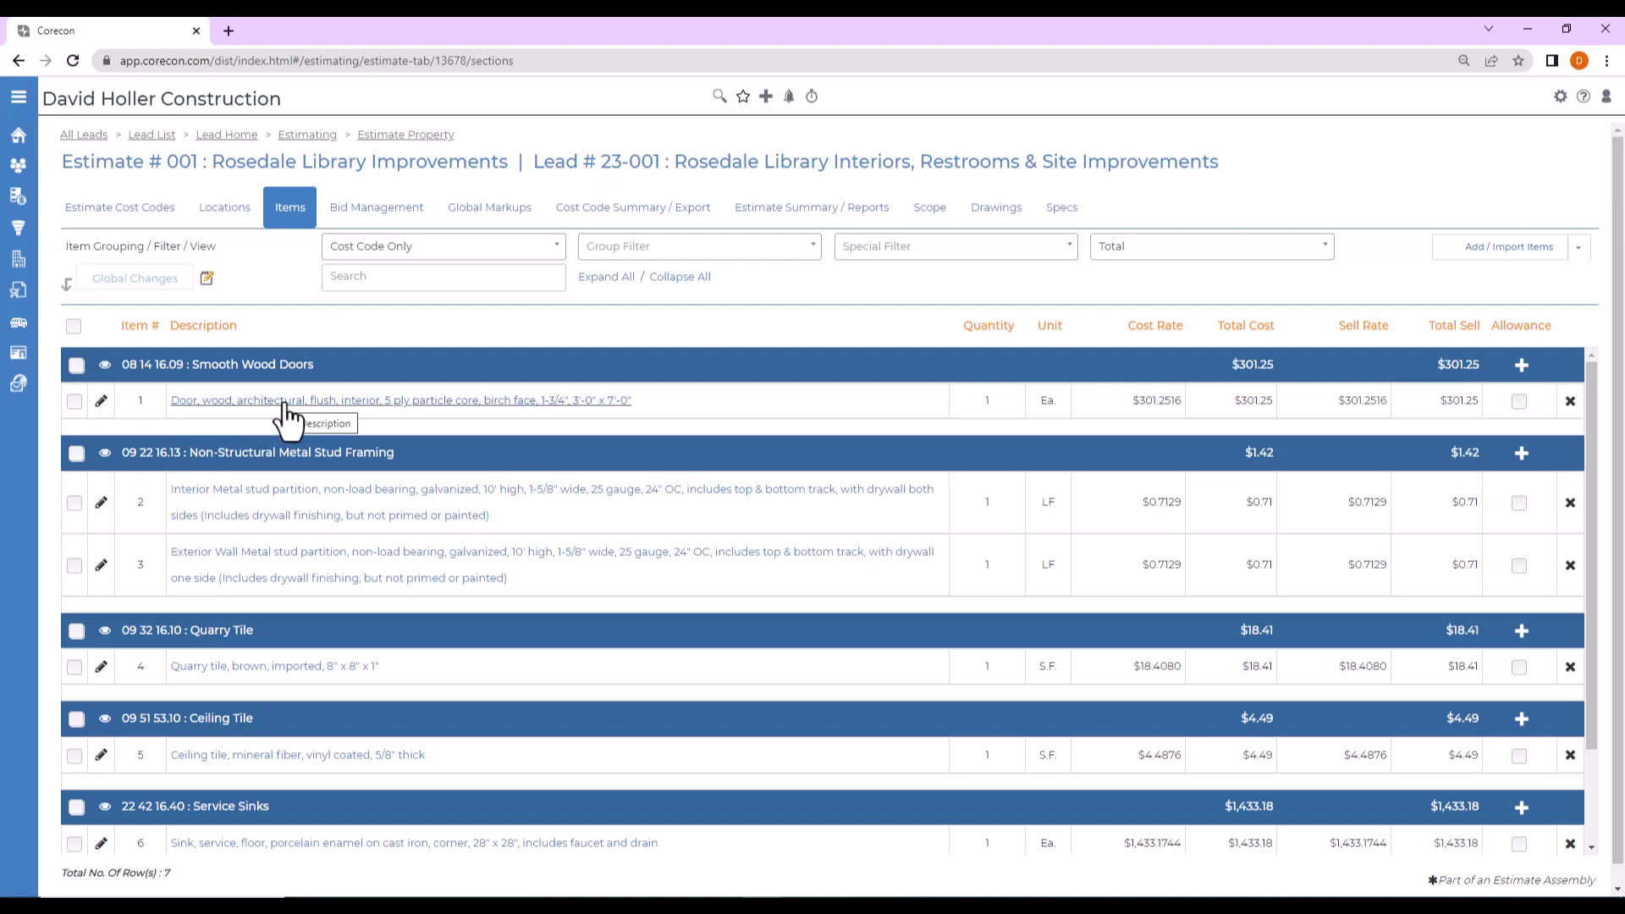
# Create a Count layer in Stratosphere for item 1, the smooth wood door, and return to Items
pyautogui.click(331, 403)
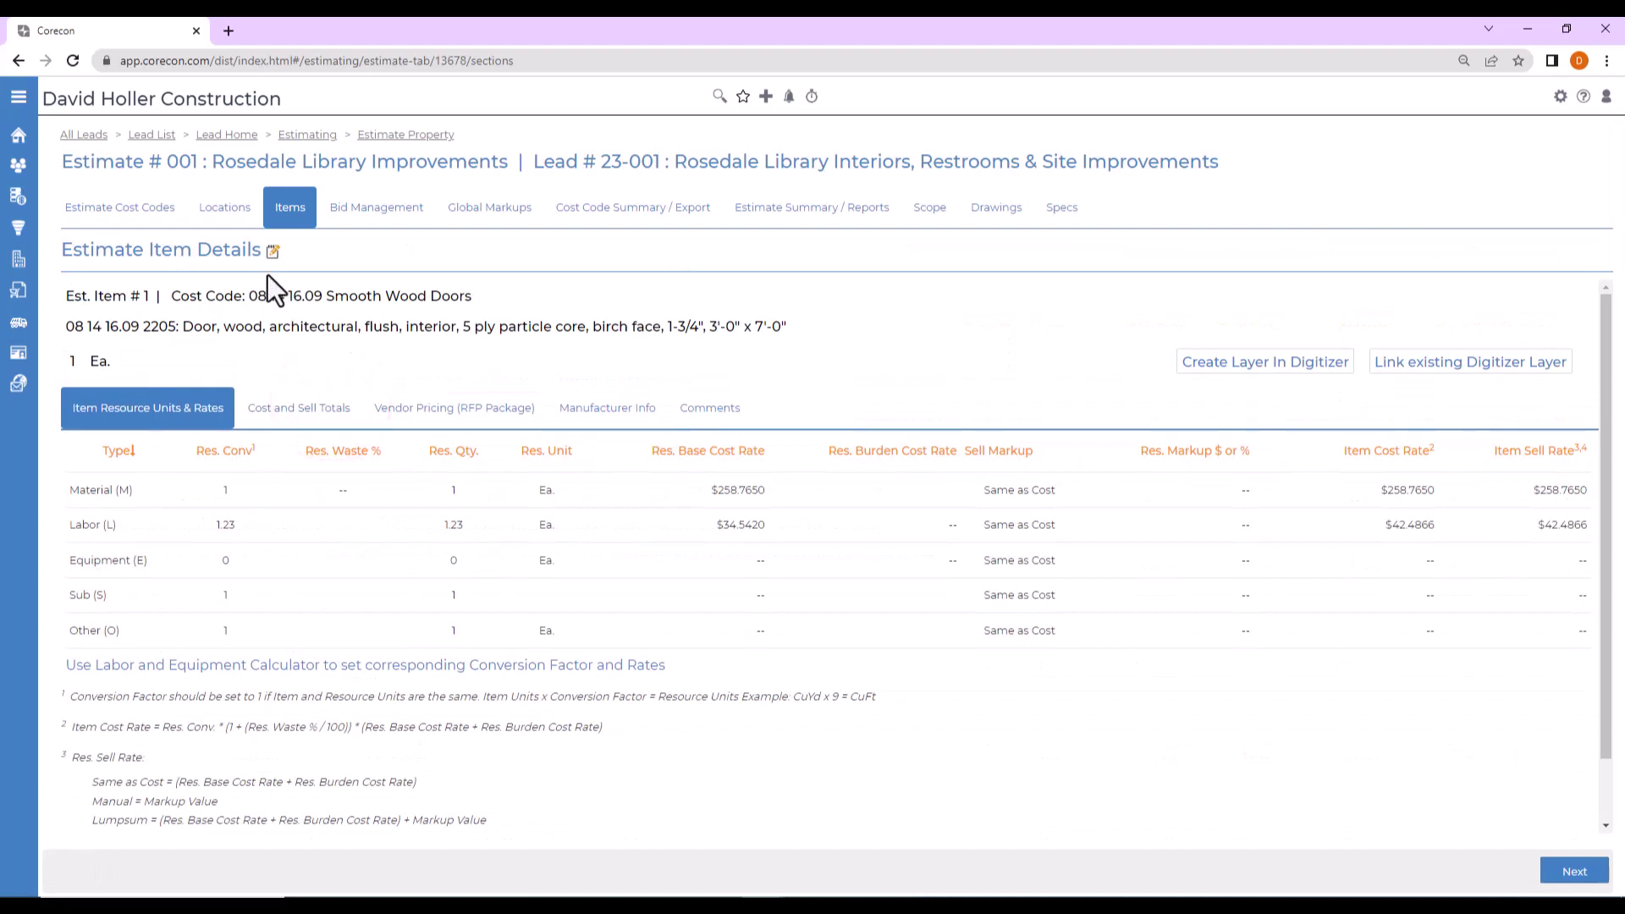
pyautogui.click(271, 250)
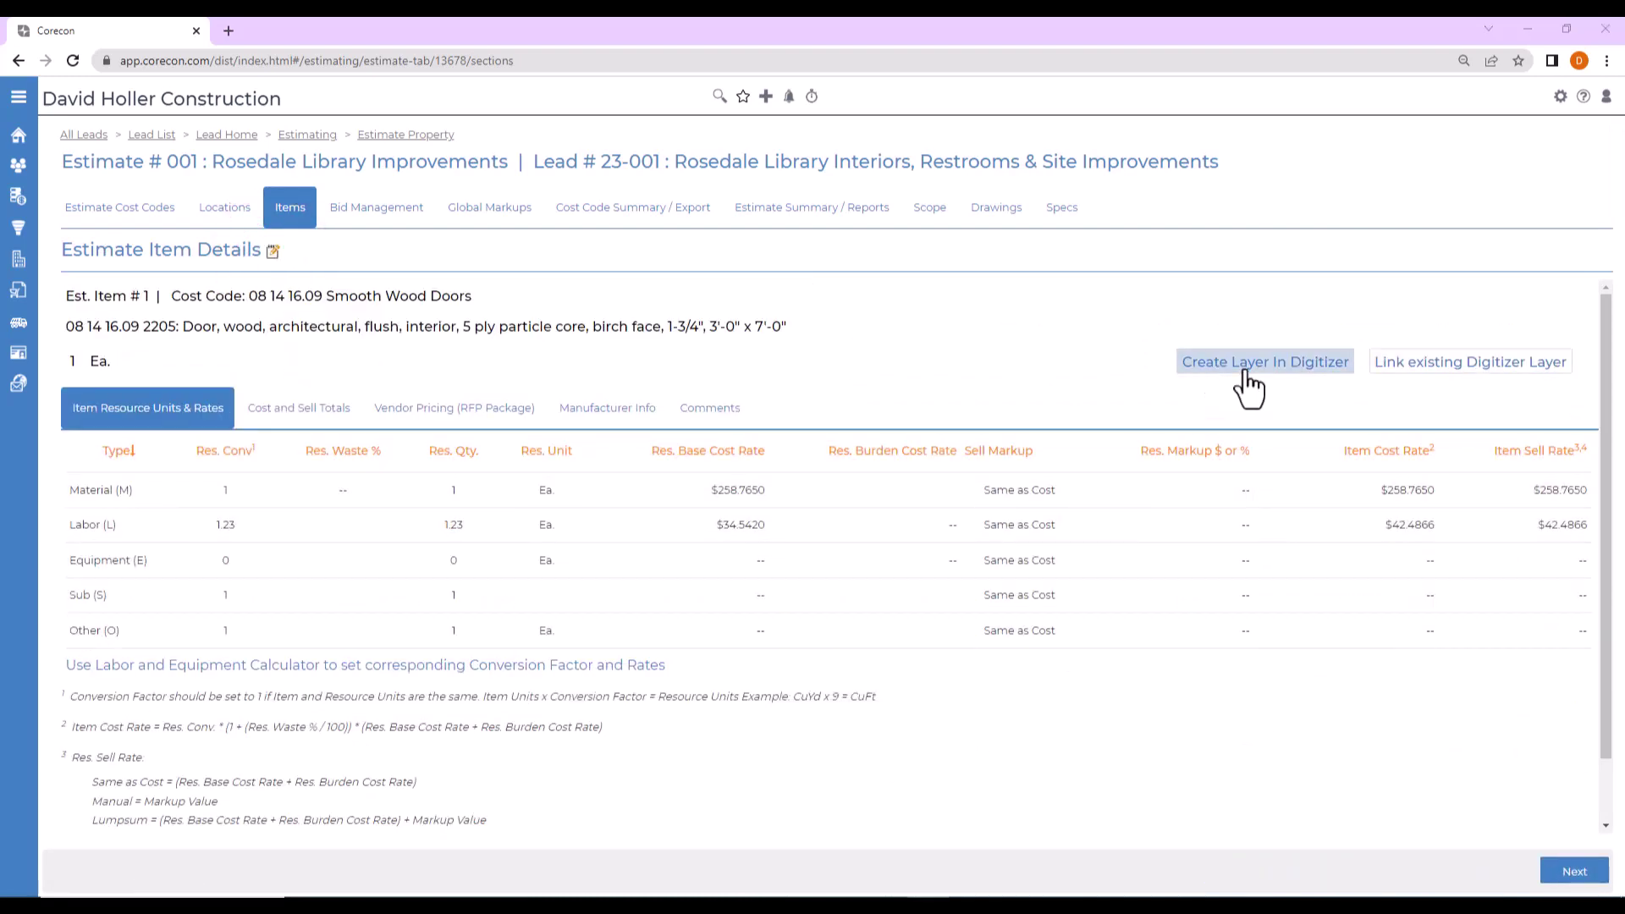
pyautogui.click(1245, 372)
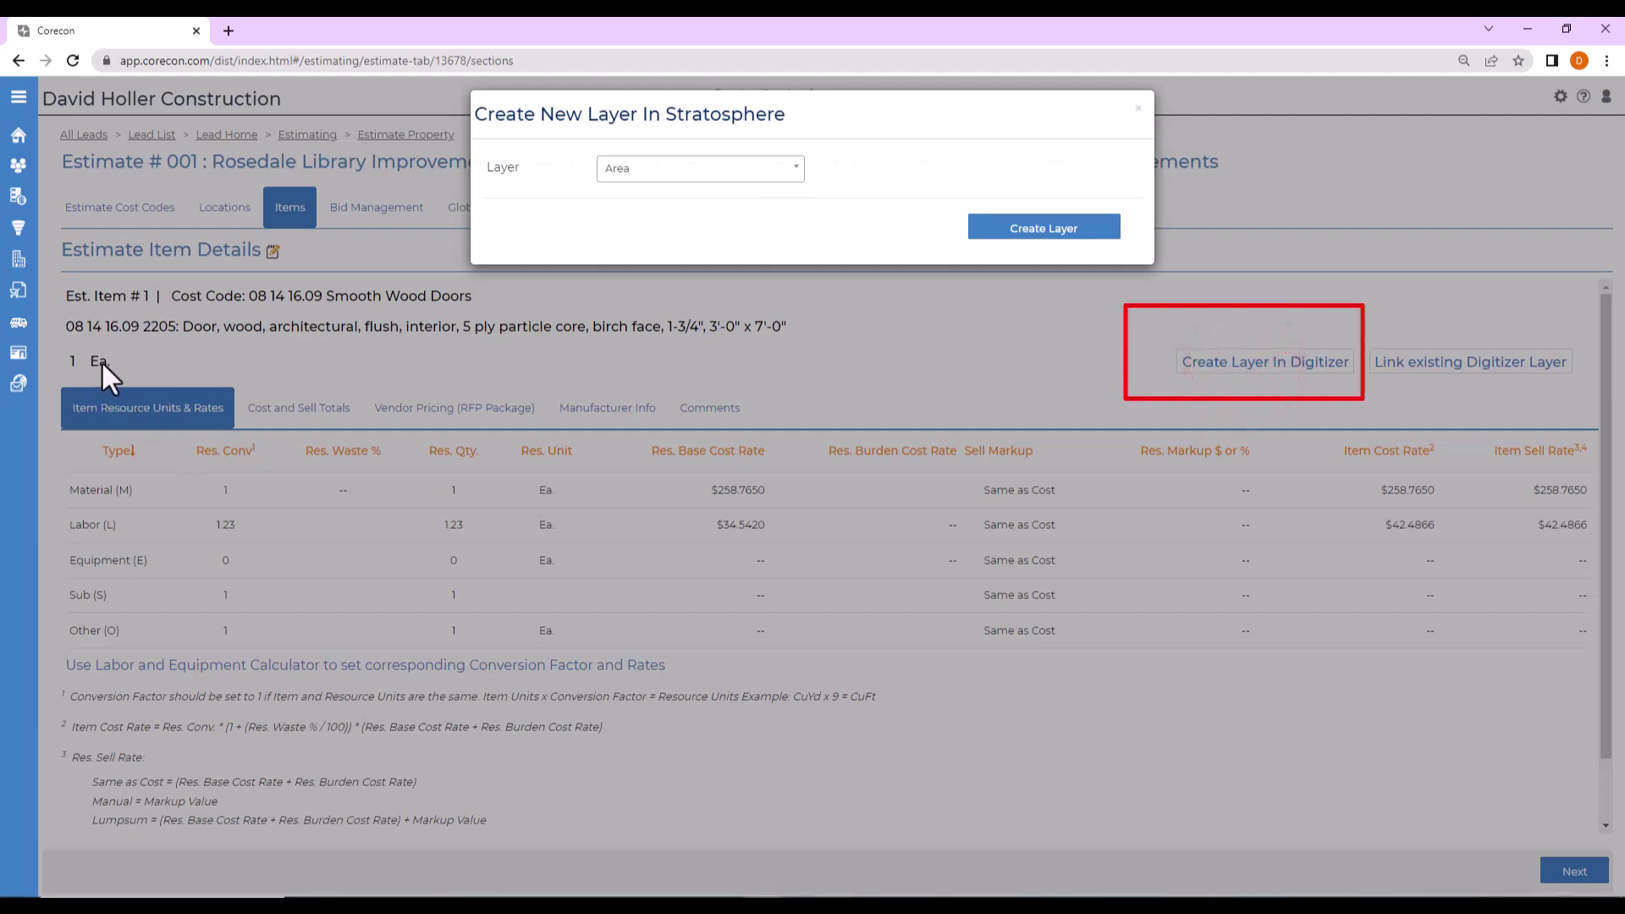
pyautogui.click(787, 170)
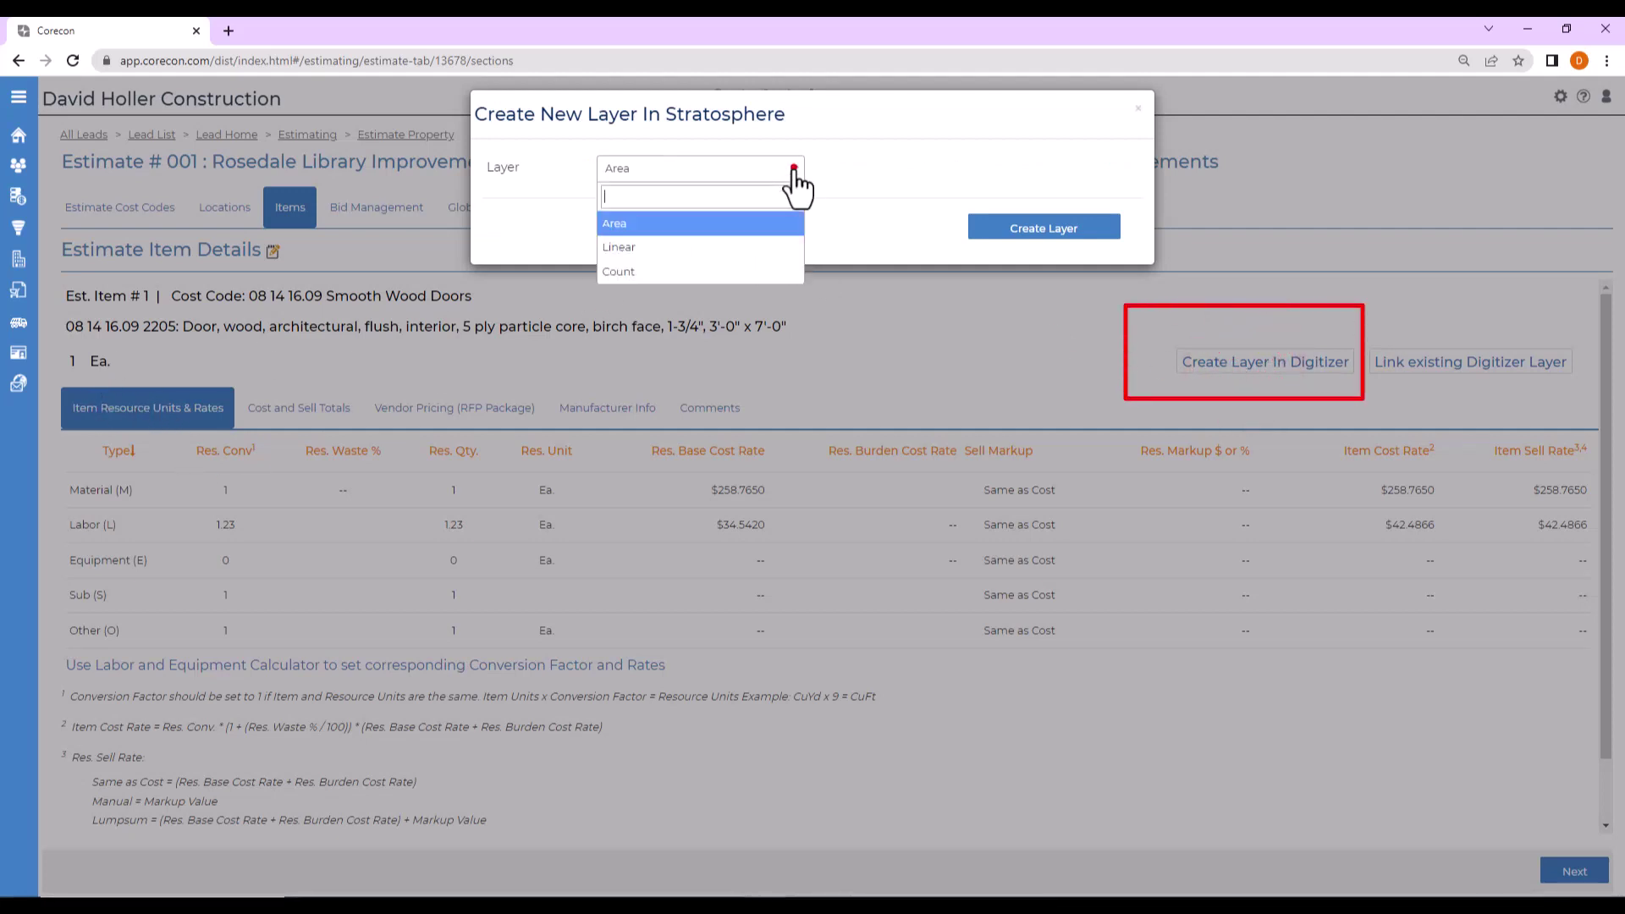
pyautogui.click(631, 275)
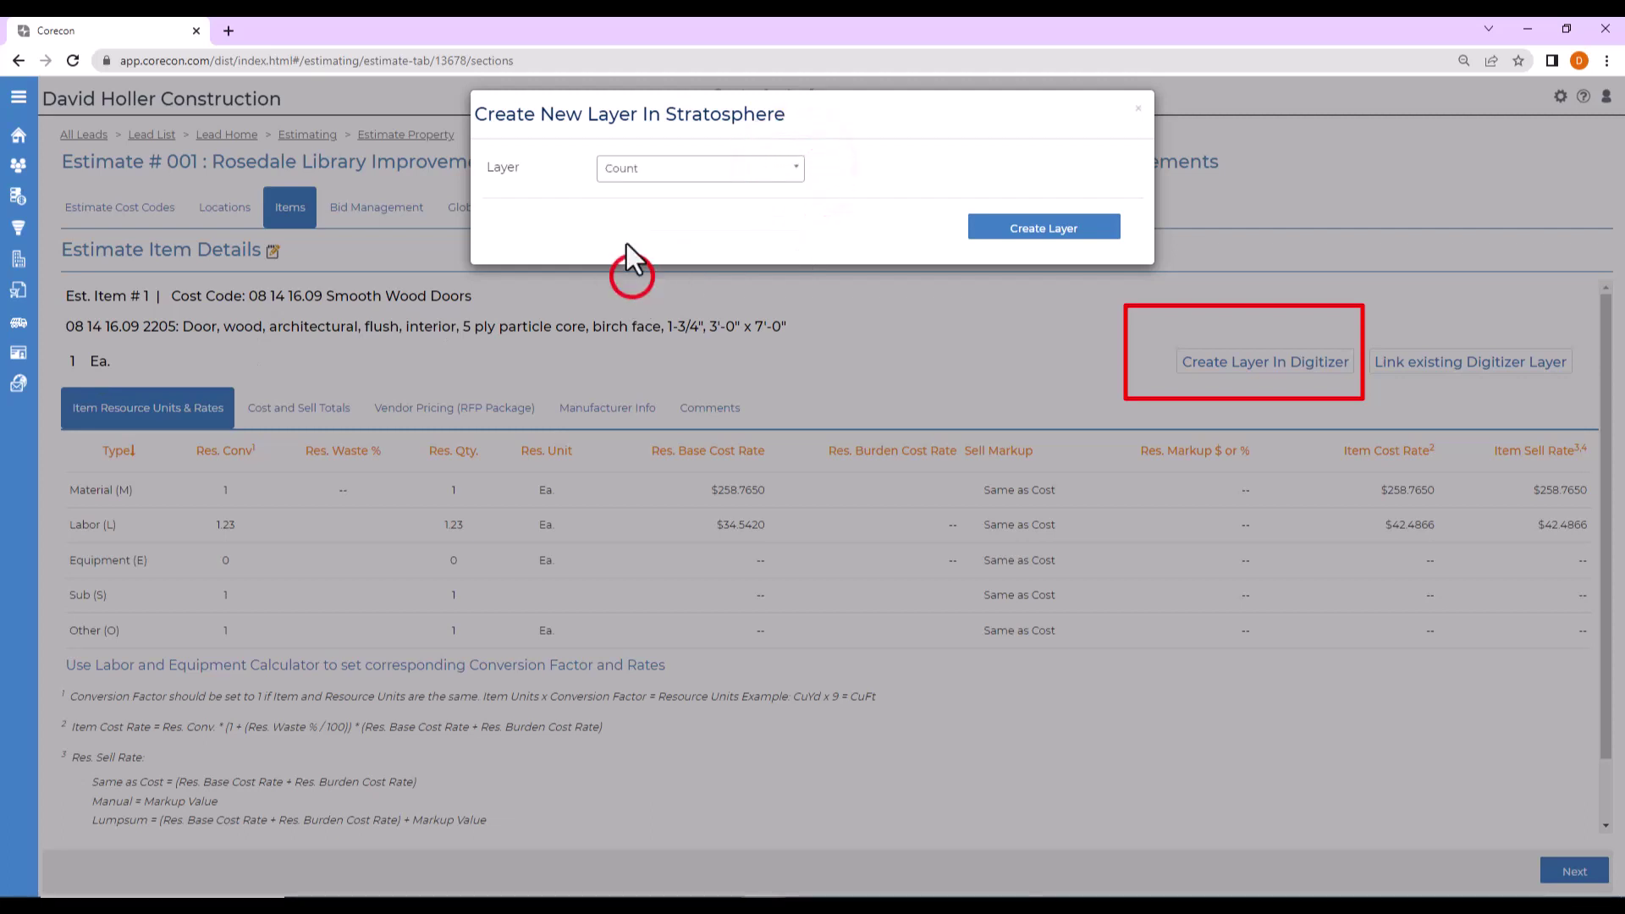
pyautogui.click(796, 169)
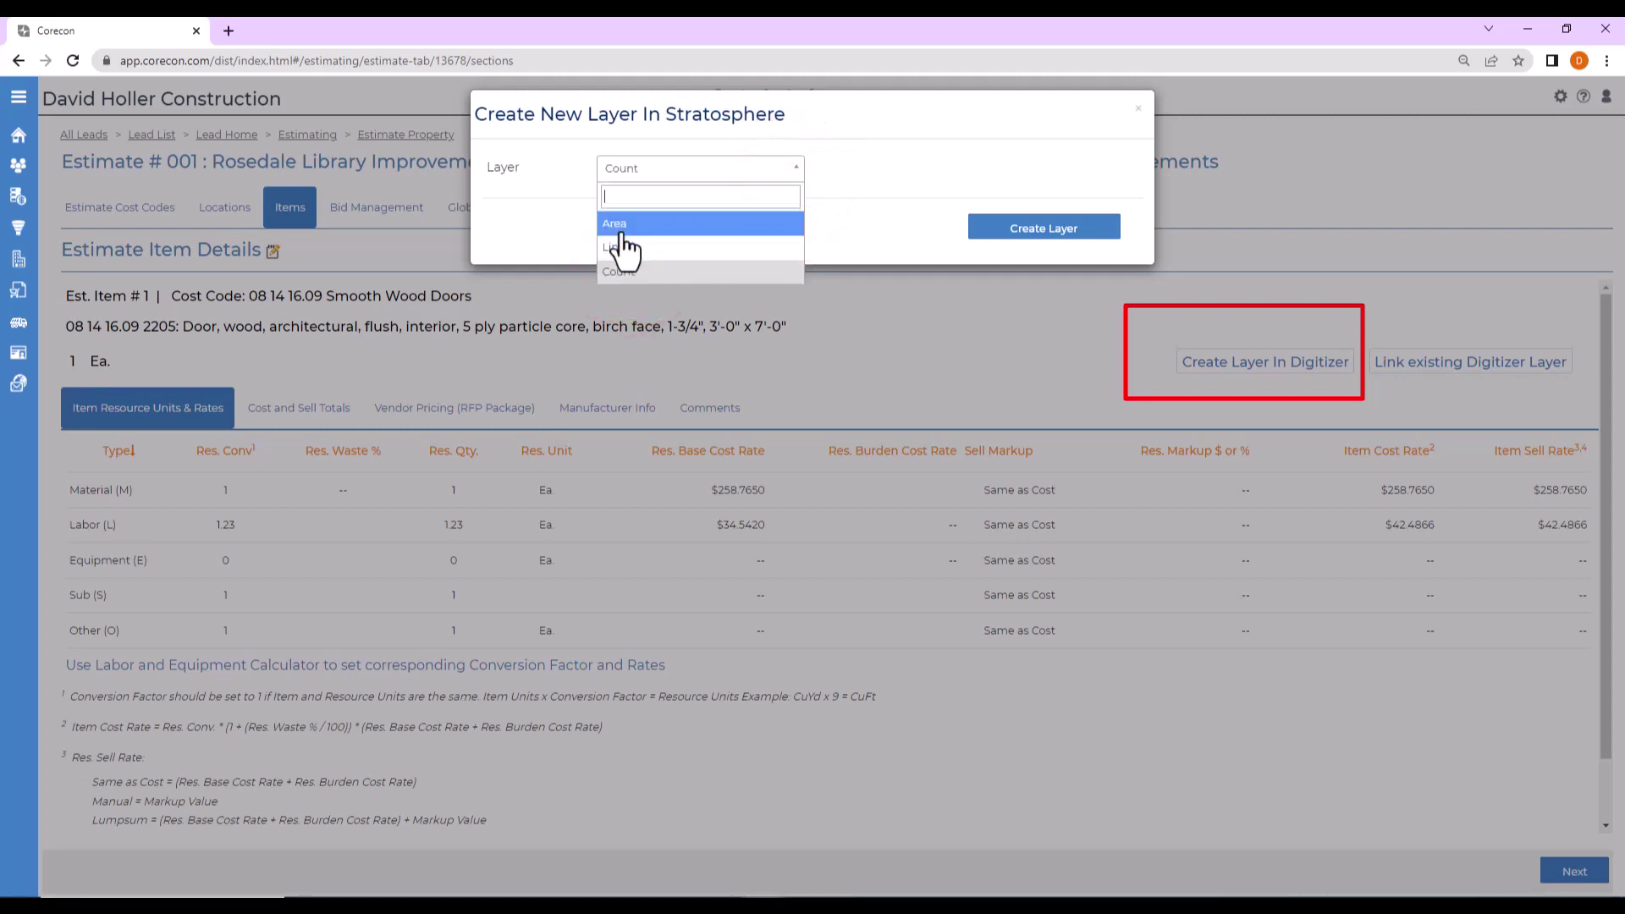
pyautogui.click(618, 274)
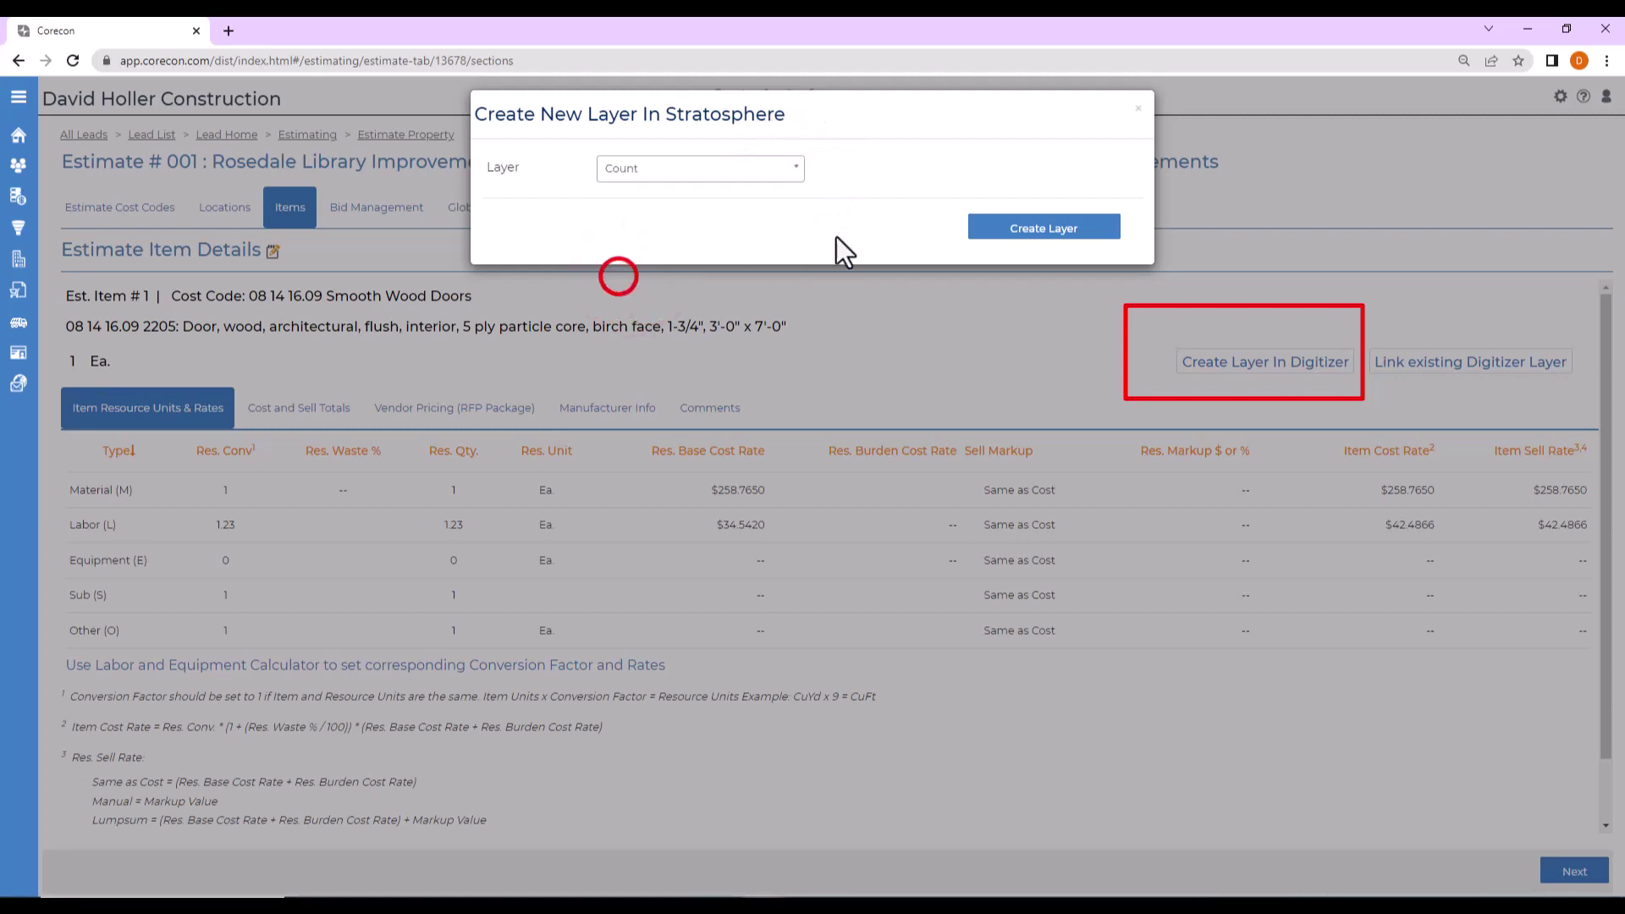
pyautogui.click(1025, 228)
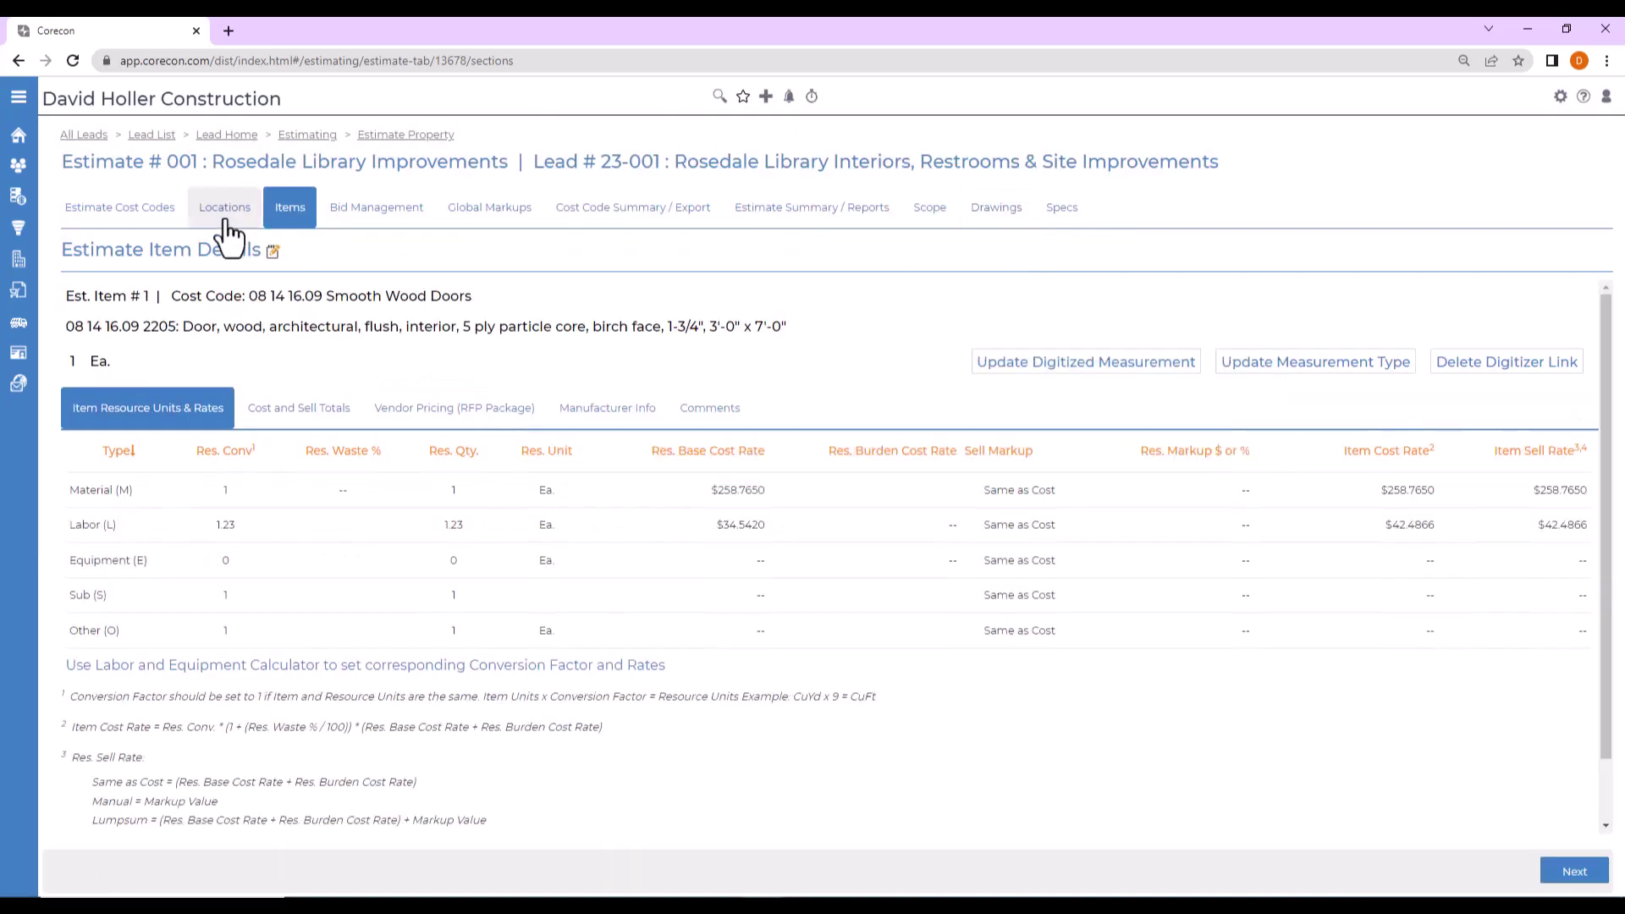
pyautogui.click(292, 216)
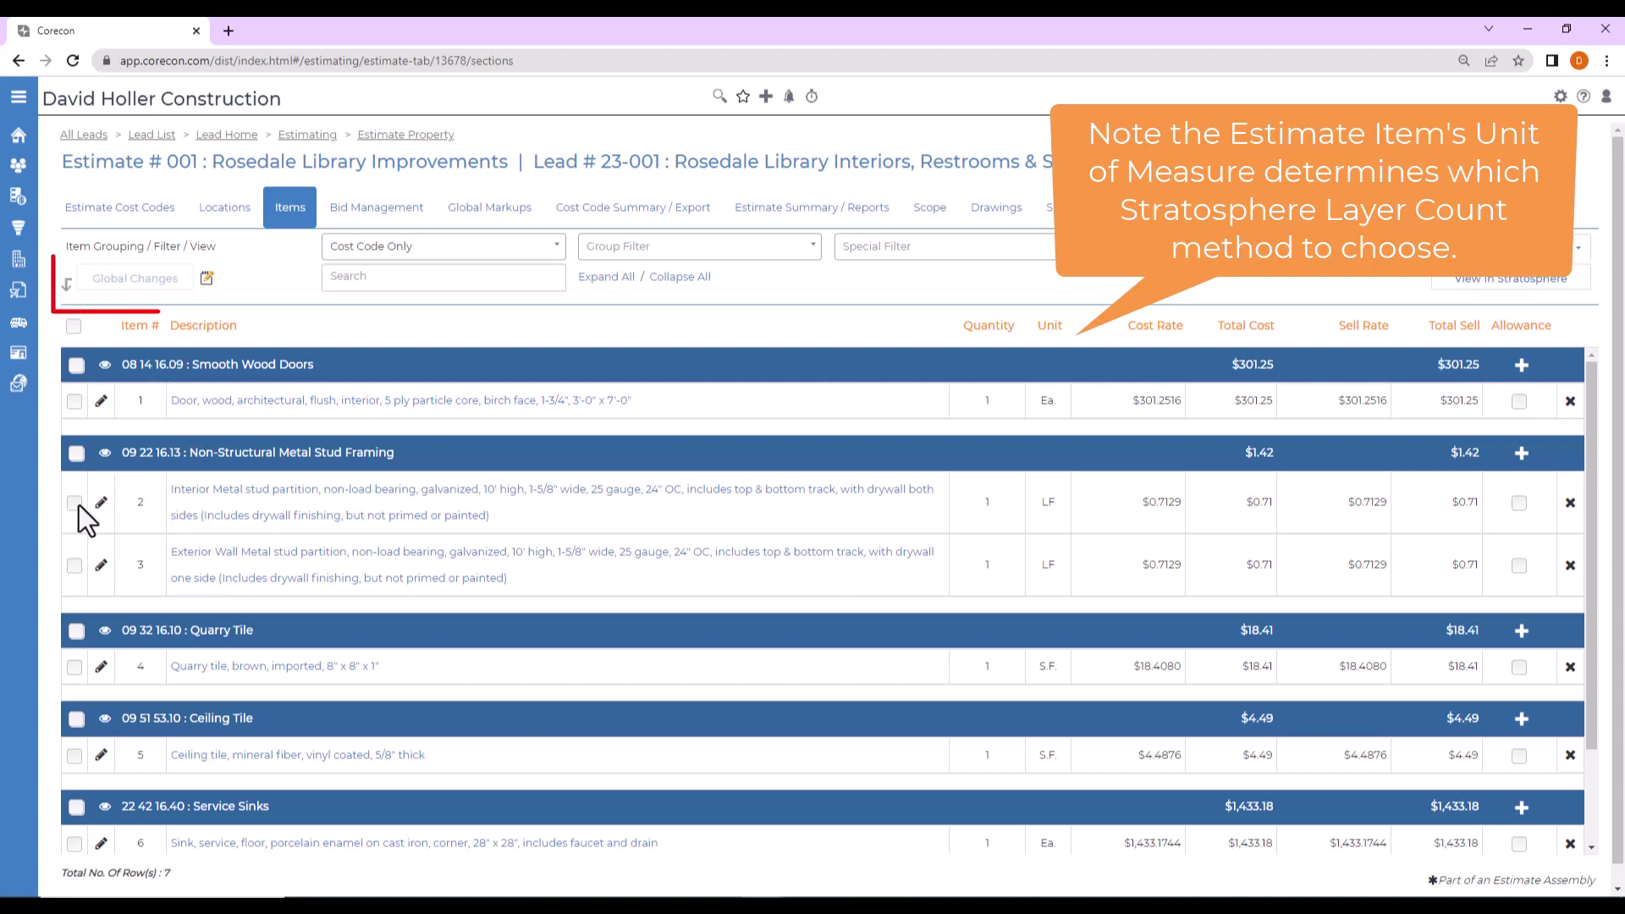
# Apply Create Linear Layer in Stratosphere to items 2 and 3, the interior and exterior stud partitions
pyautogui.click(75, 503)
pyautogui.click(75, 565)
pyautogui.scroll(-1, 339, 647)
pyautogui.scroll(1, 338, 652)
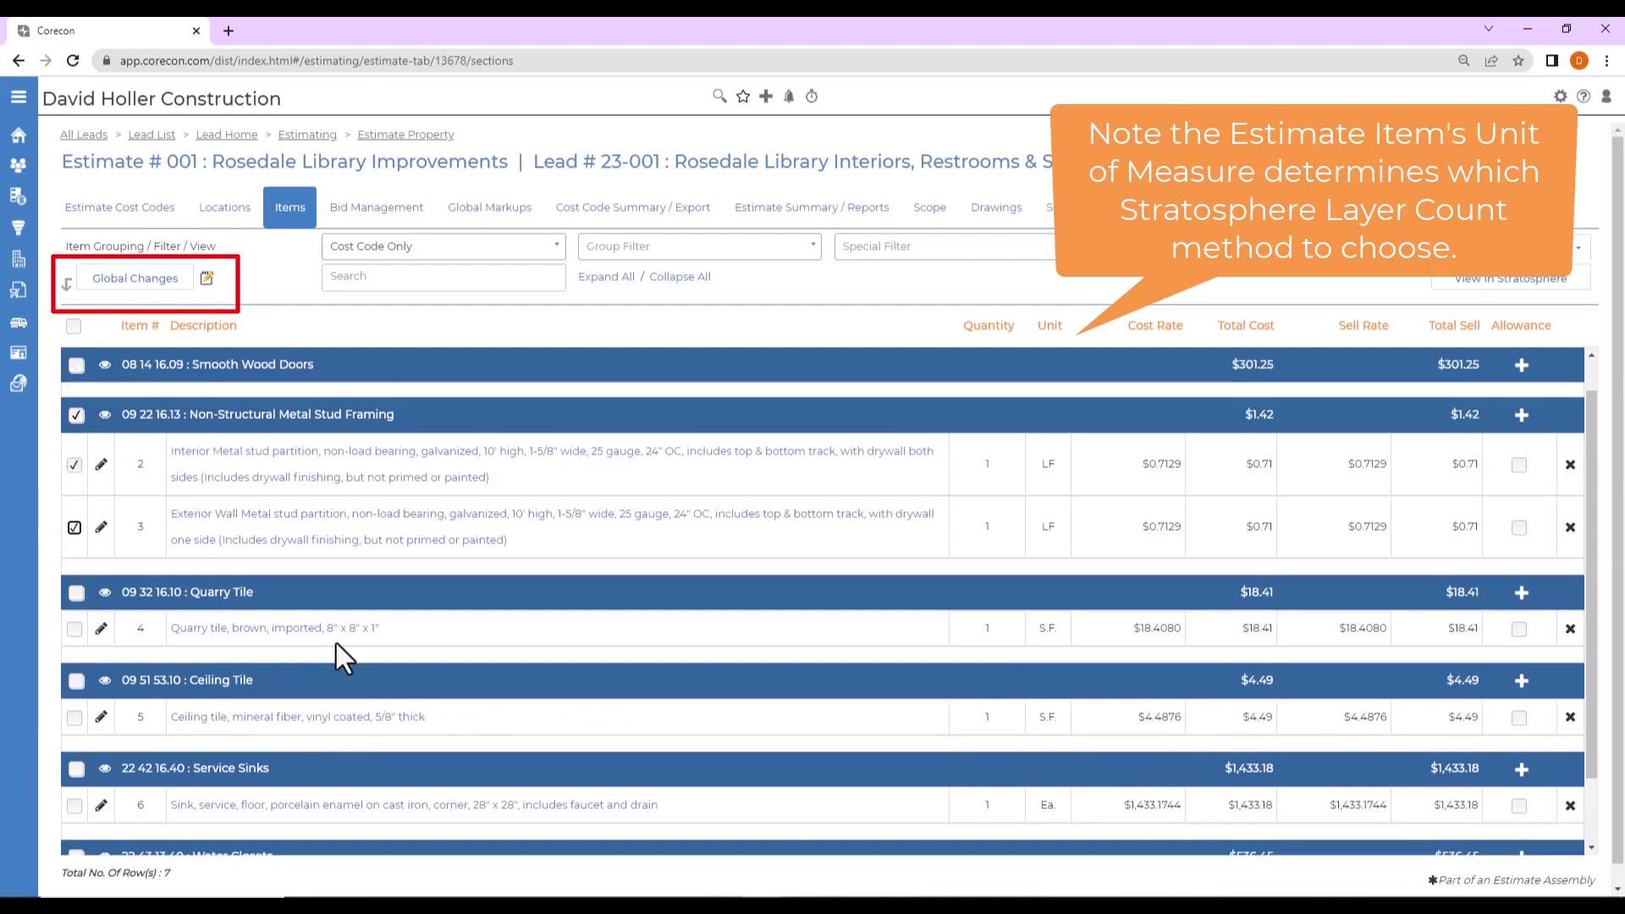
pyautogui.click(114, 283)
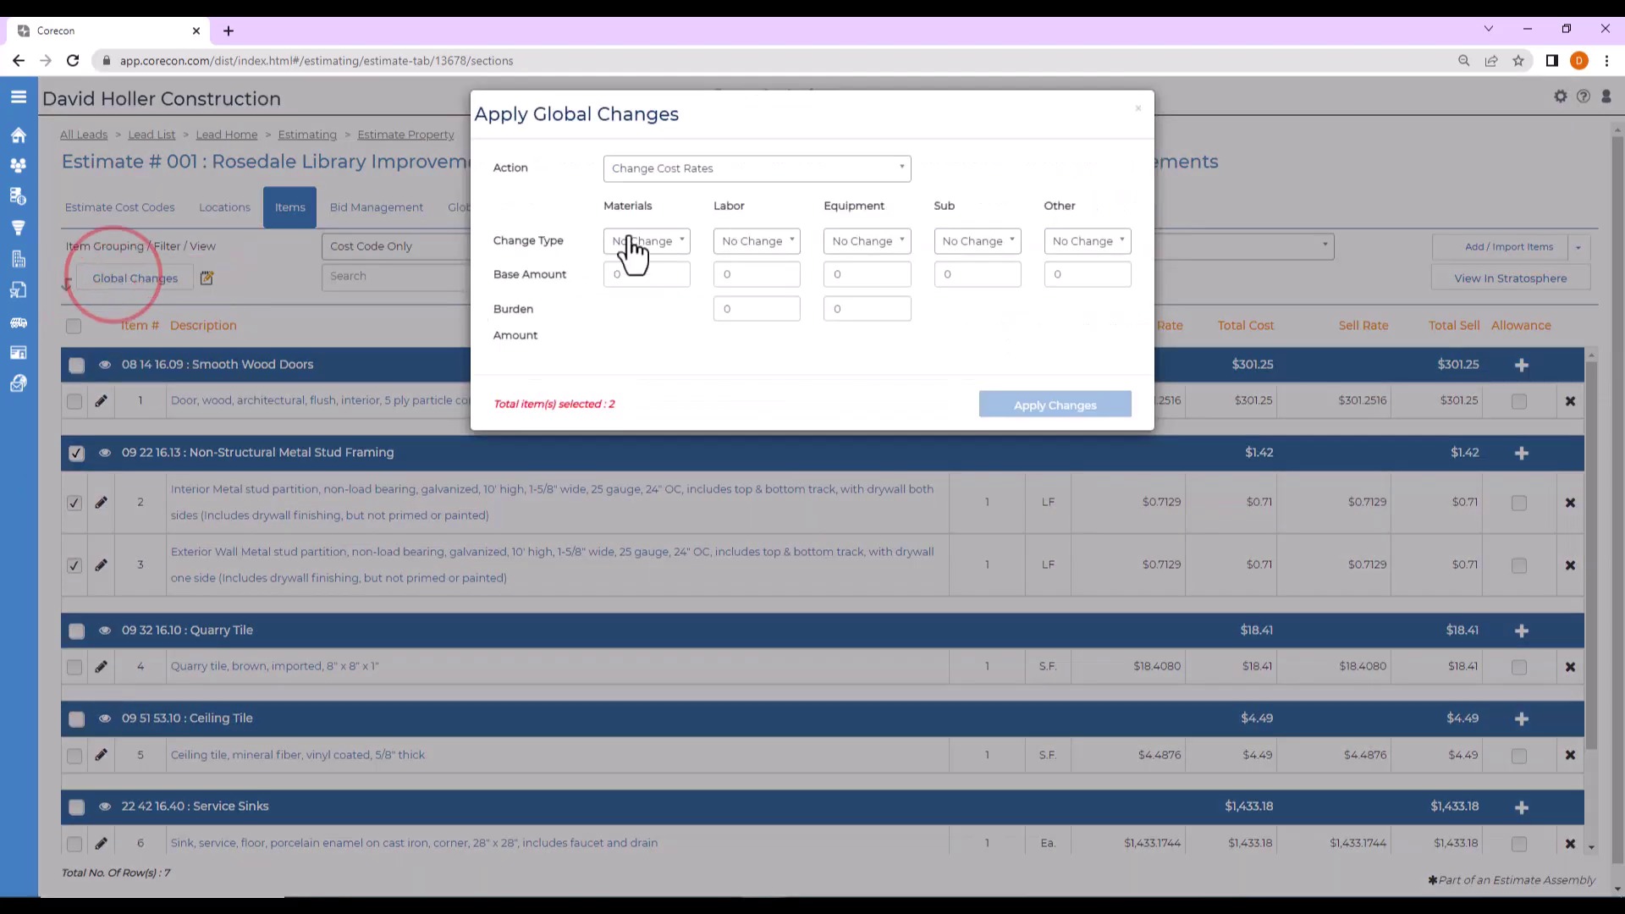
pyautogui.click(653, 171)
pyautogui.scroll(-5, 702, 313)
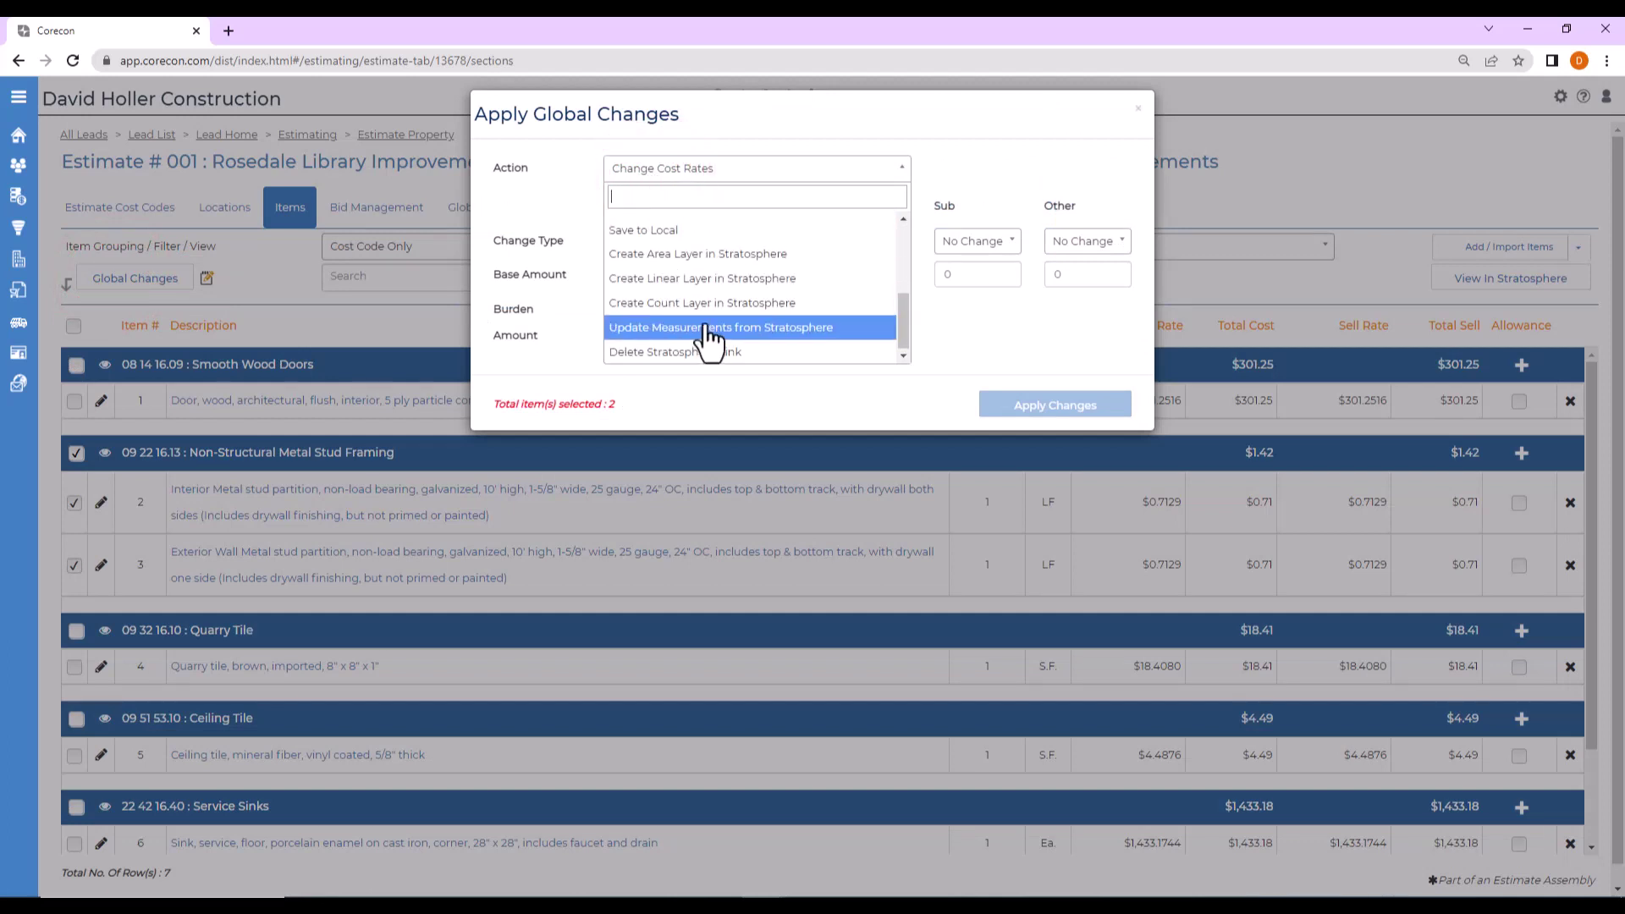
pyautogui.click(692, 281)
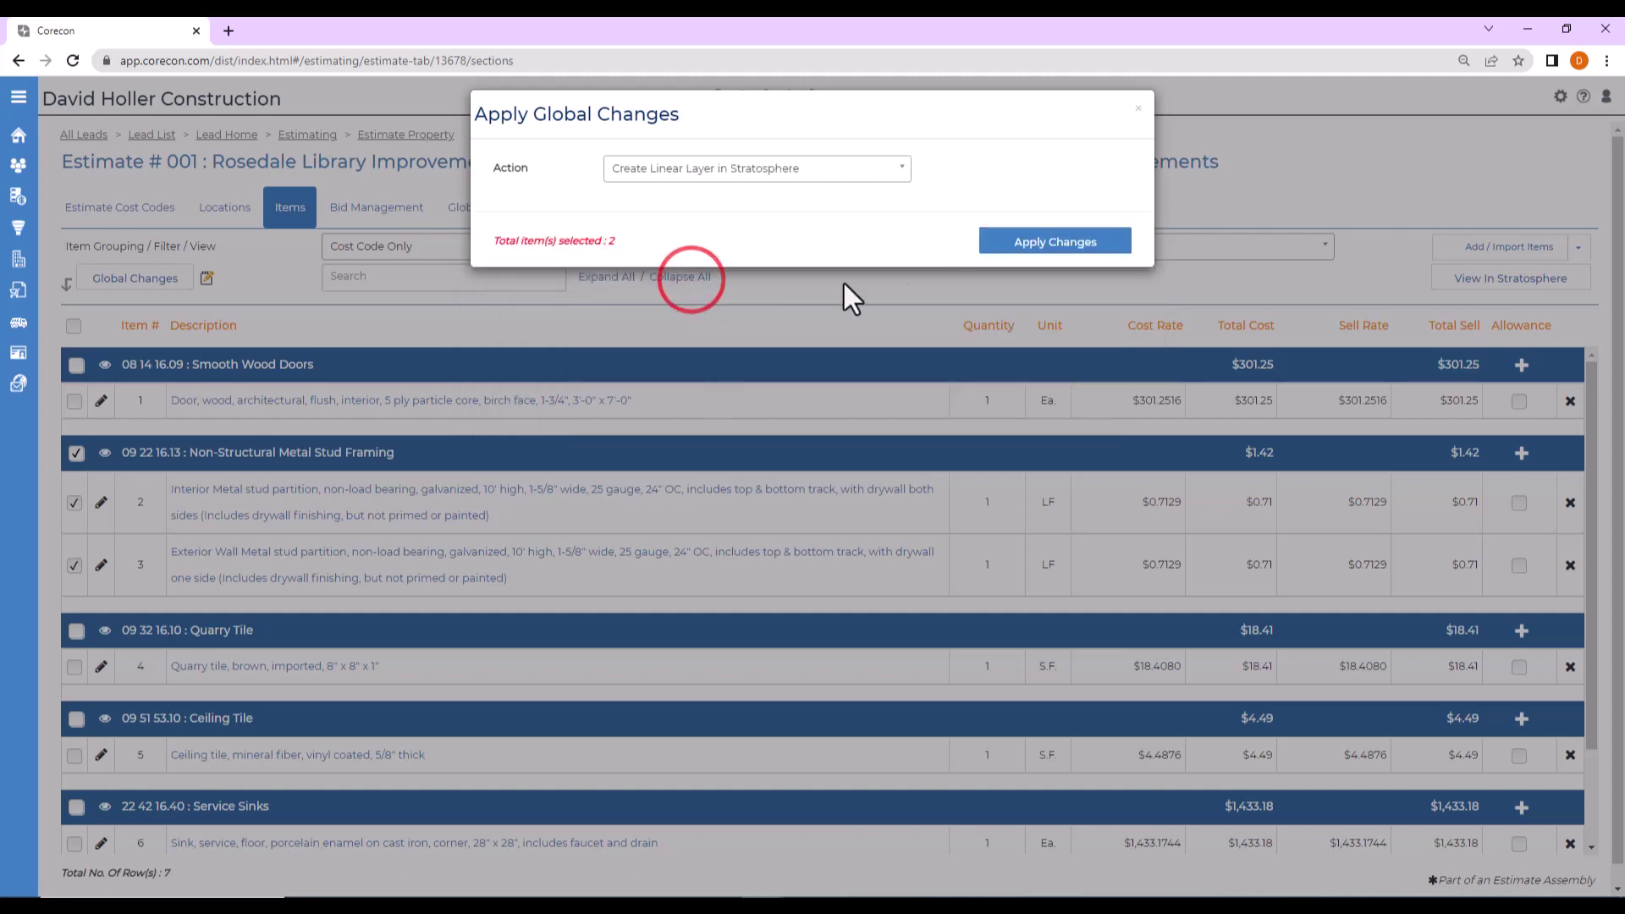
pyautogui.click(1042, 244)
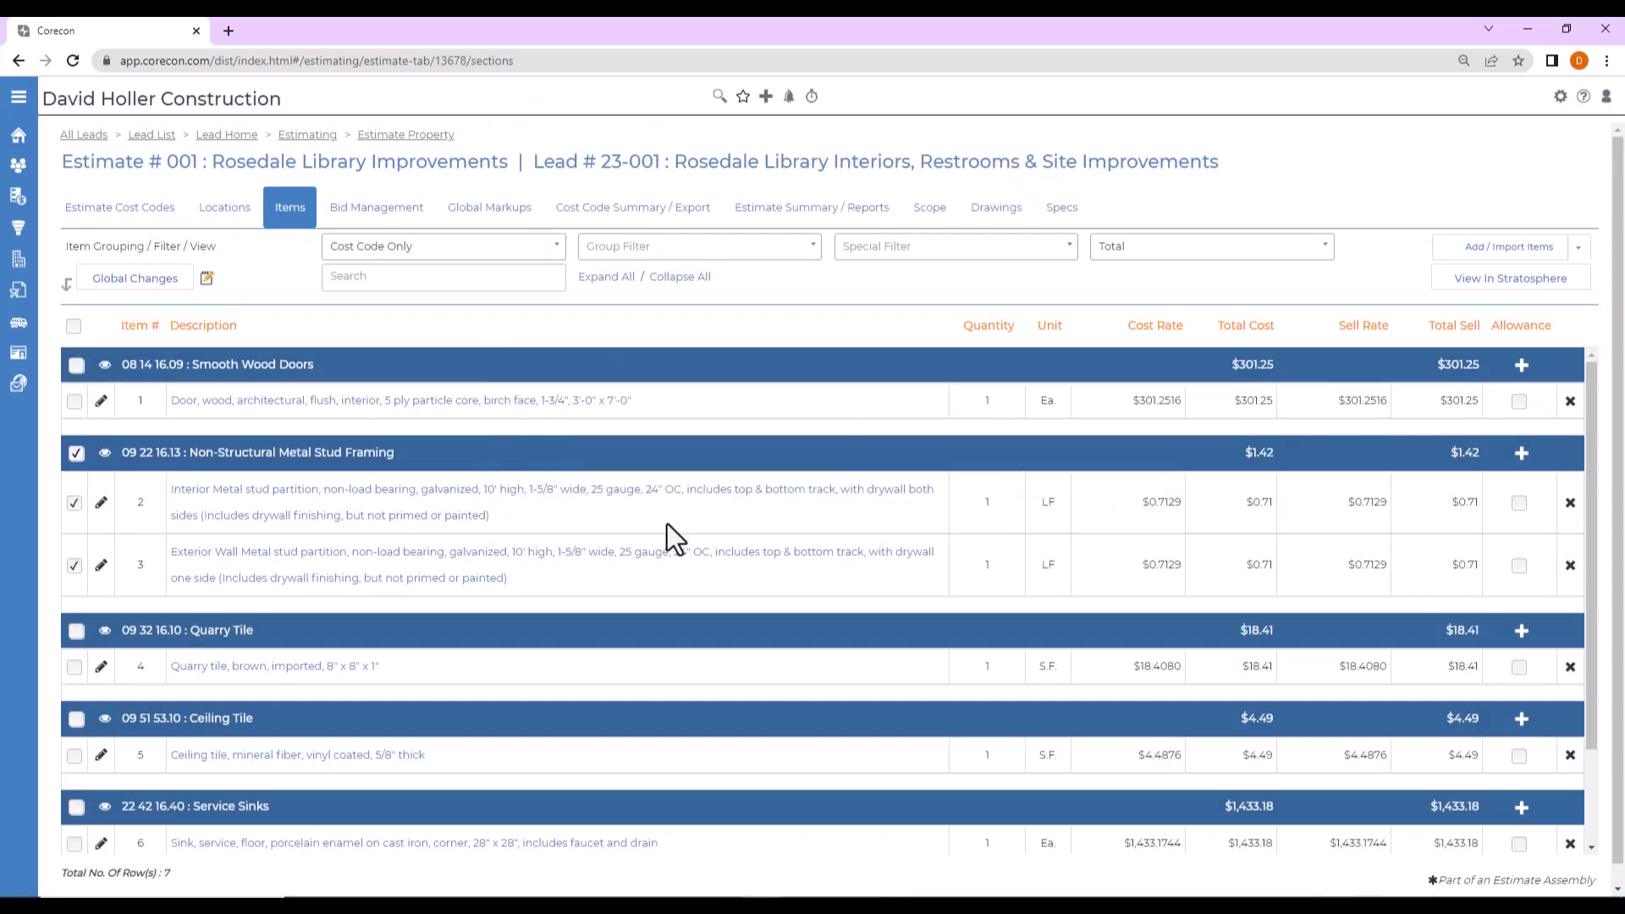
# Apply Create Area Layer in Stratosphere to items 4 and 5, quarry tile and ceiling tile, and confirm
pyautogui.click(75, 667)
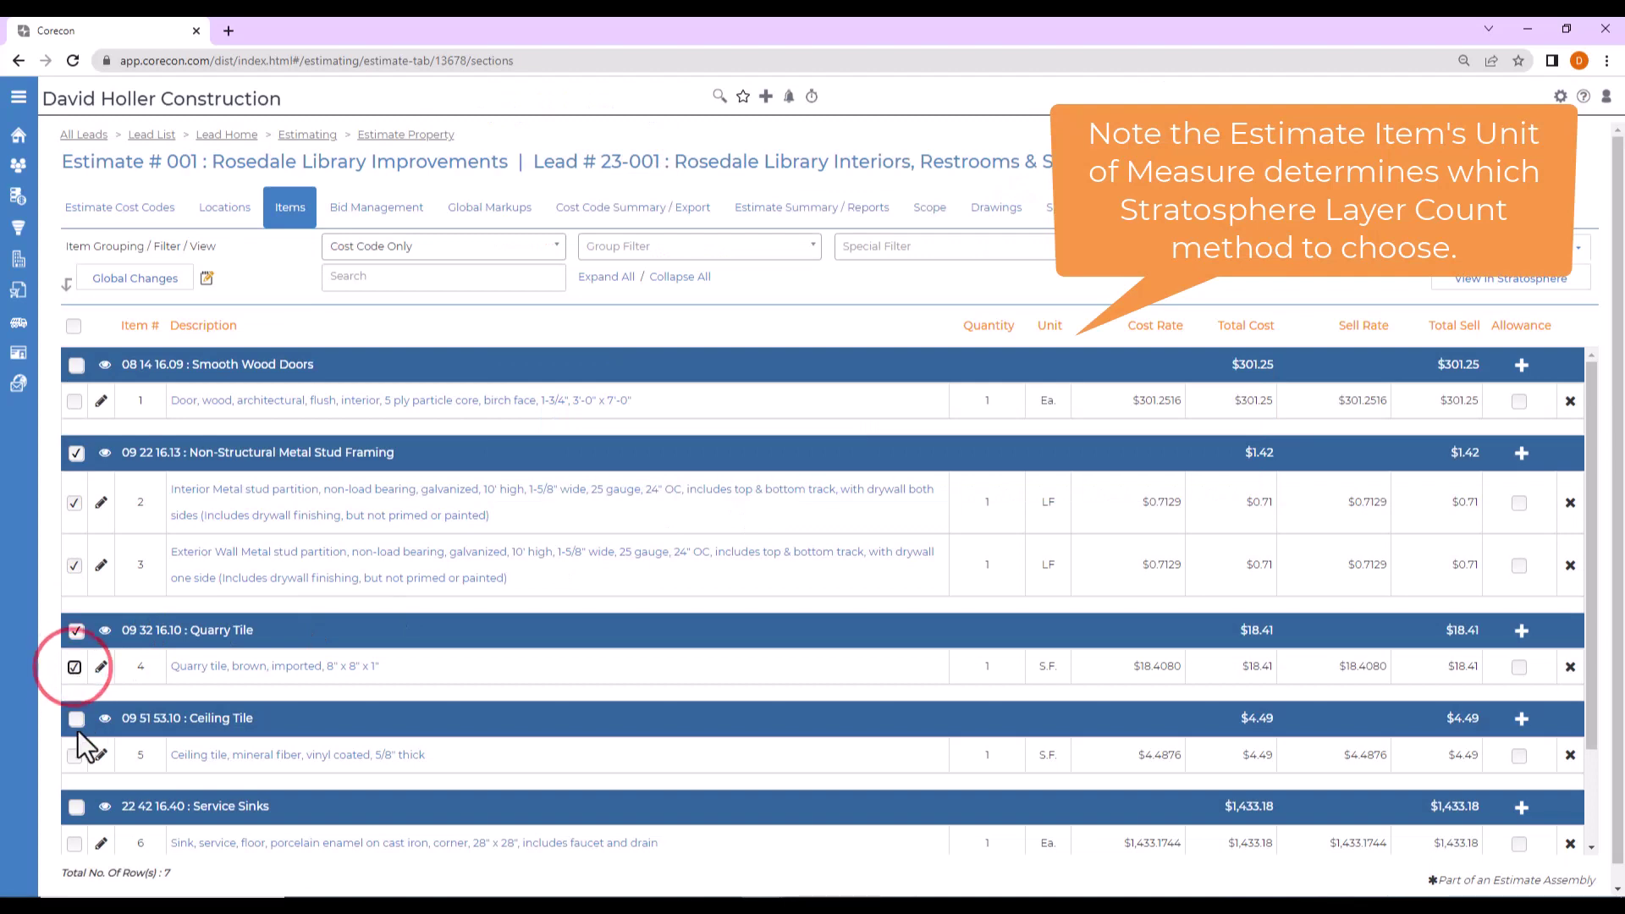
pyautogui.click(74, 756)
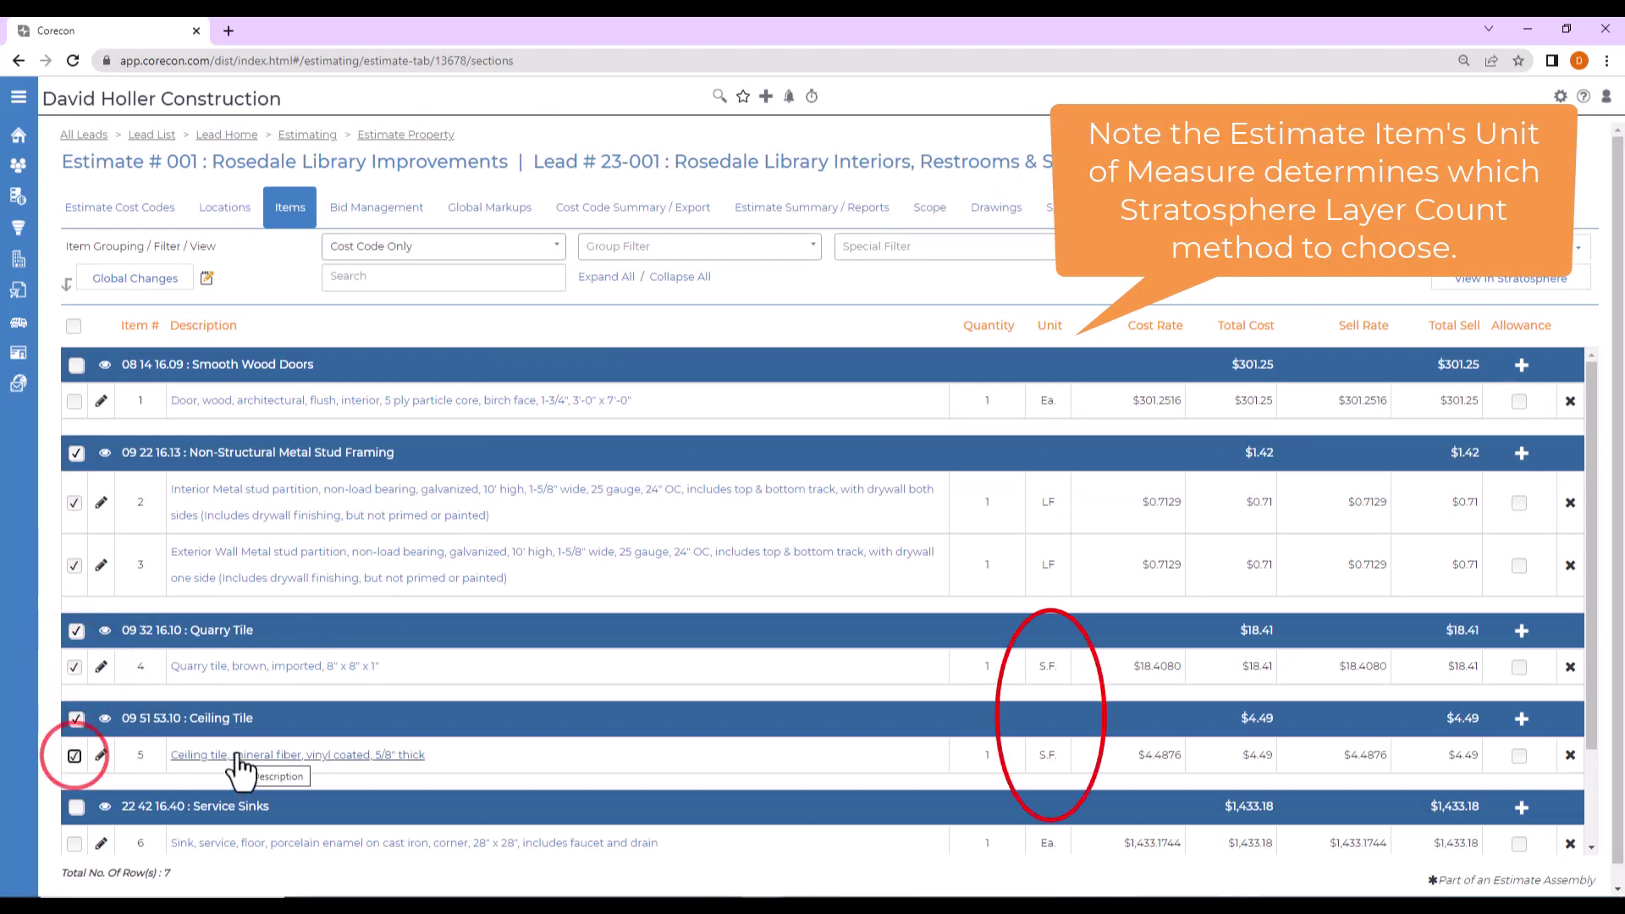
pyautogui.click(136, 279)
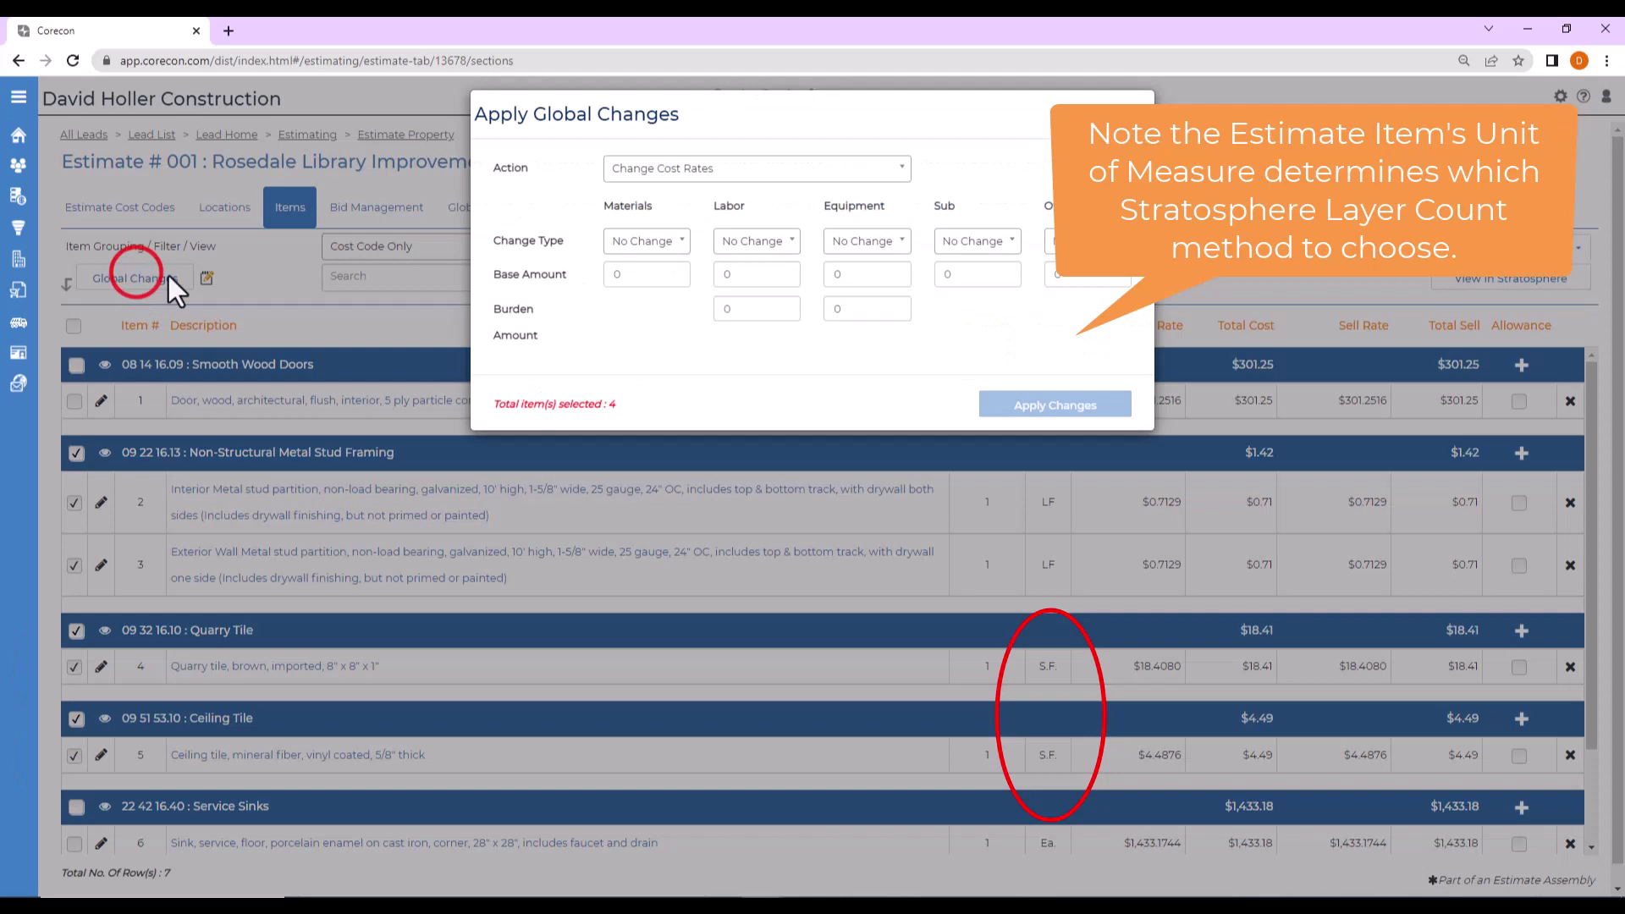
pyautogui.click(643, 169)
pyautogui.scroll(-5, 647, 263)
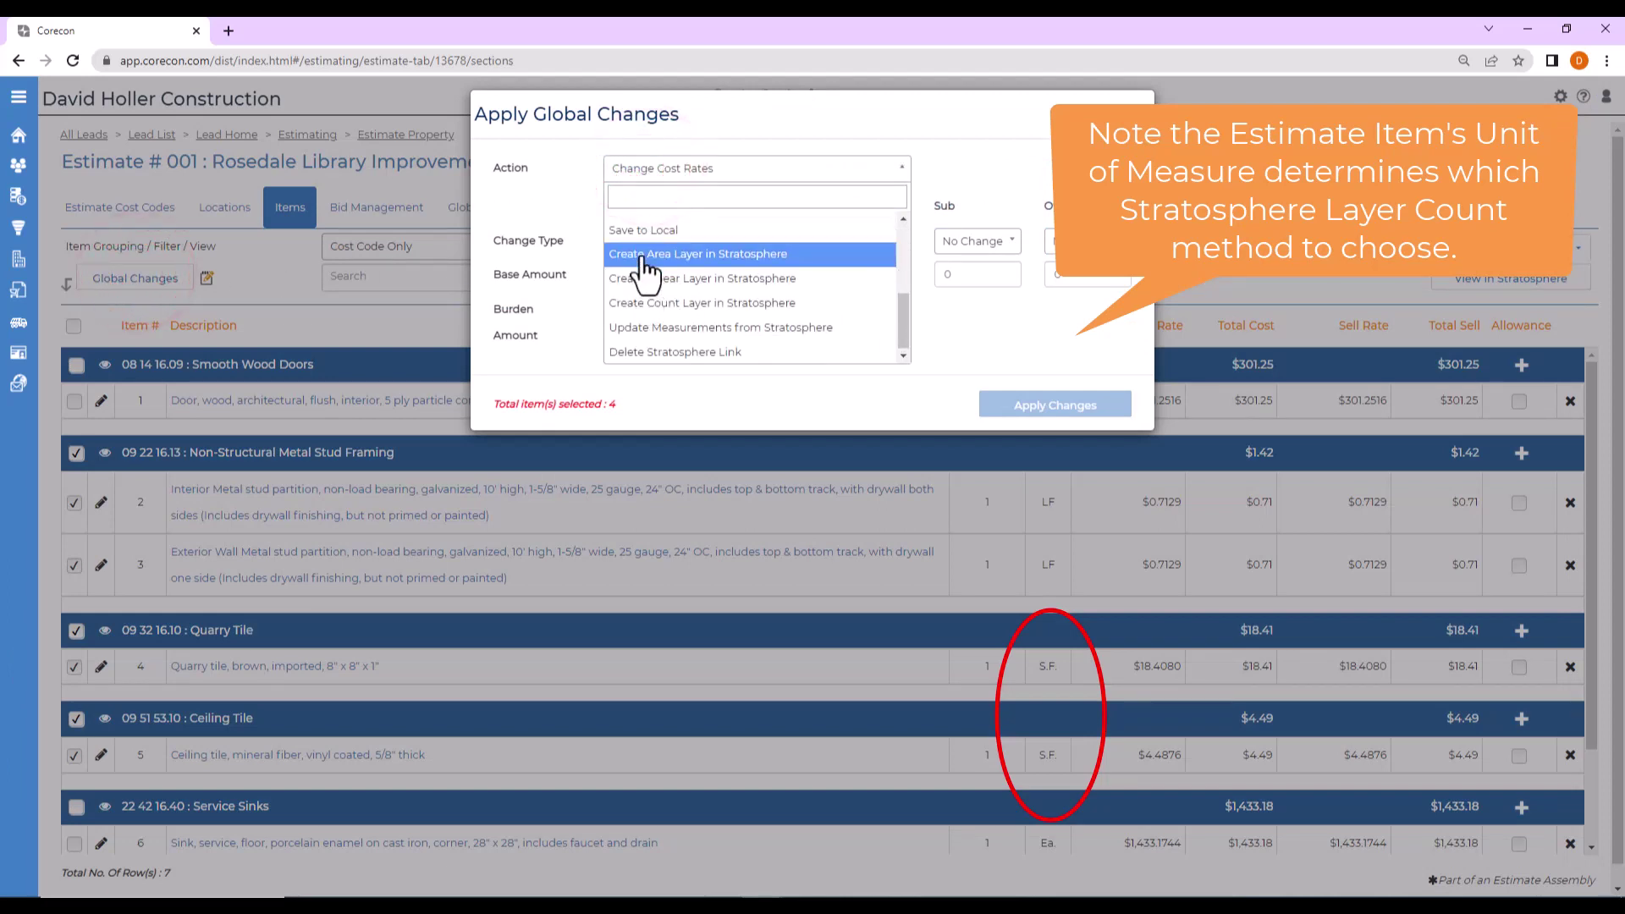
pyautogui.click(642, 255)
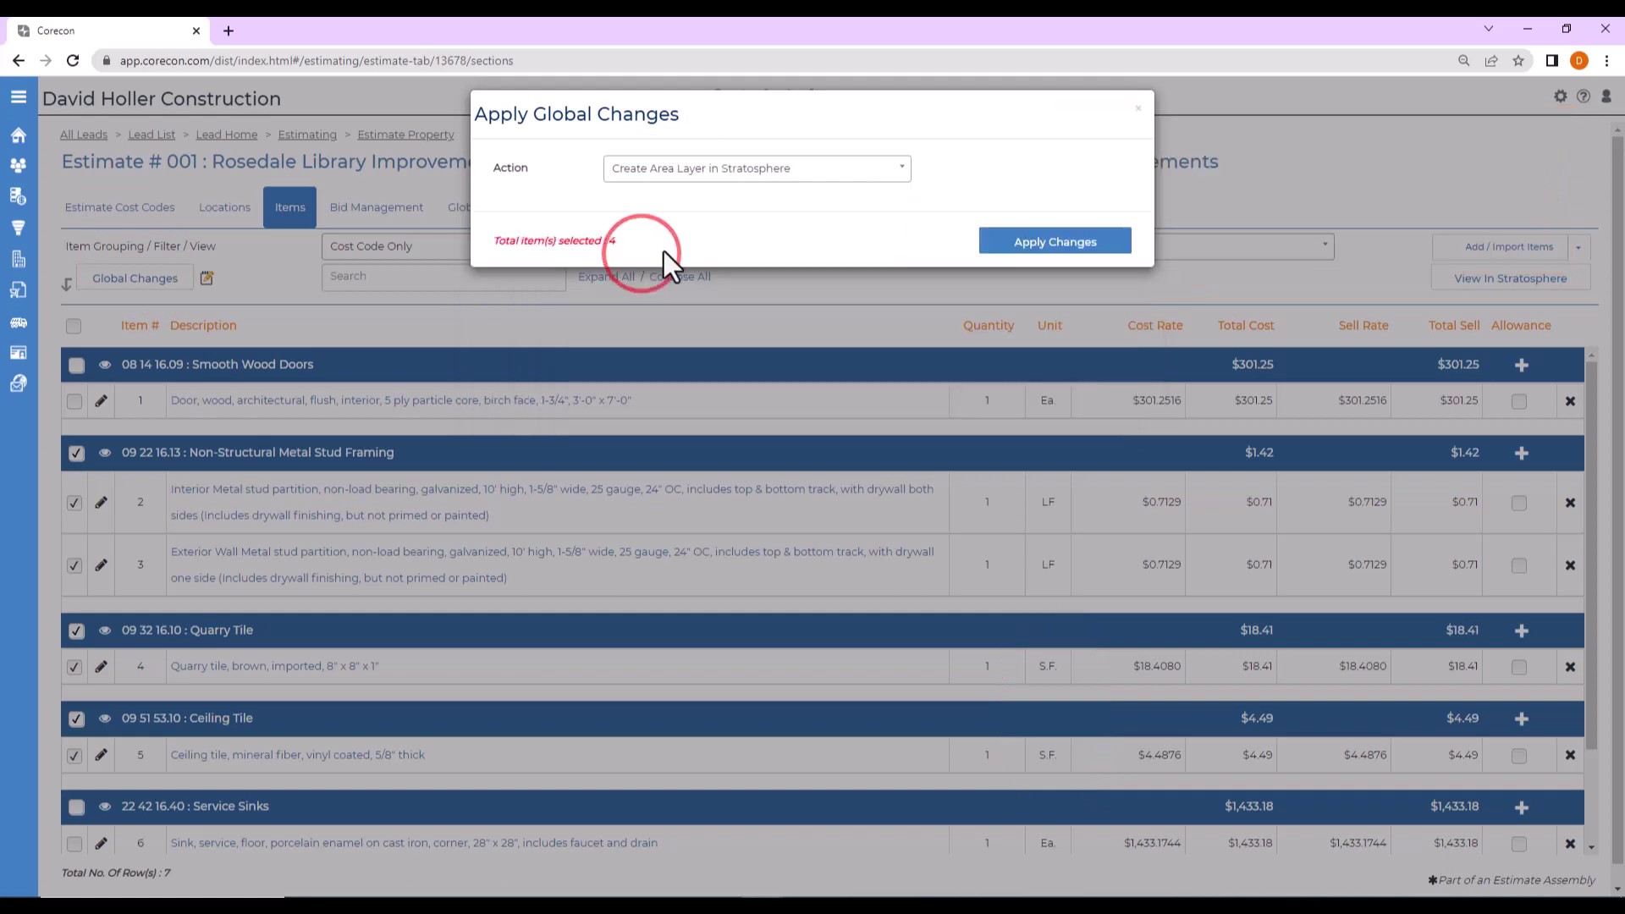
pyautogui.click(1055, 240)
pyautogui.click(999, 400)
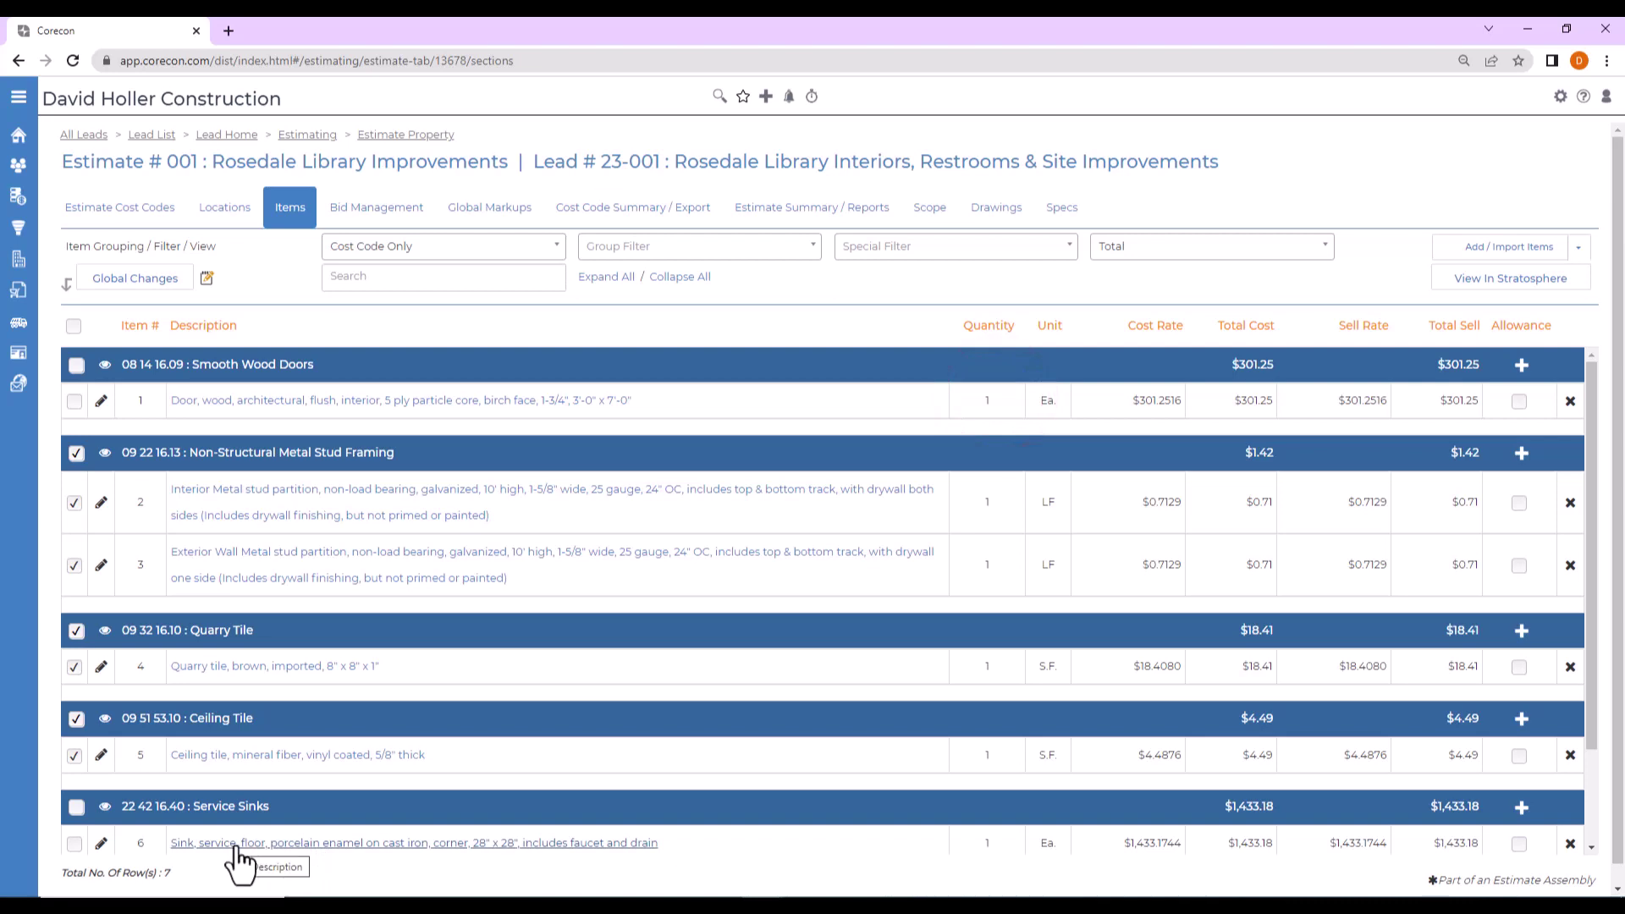
# Create a Count layer in Stratosphere for item 6, the service sink, and return to Items
pyautogui.click(239, 843)
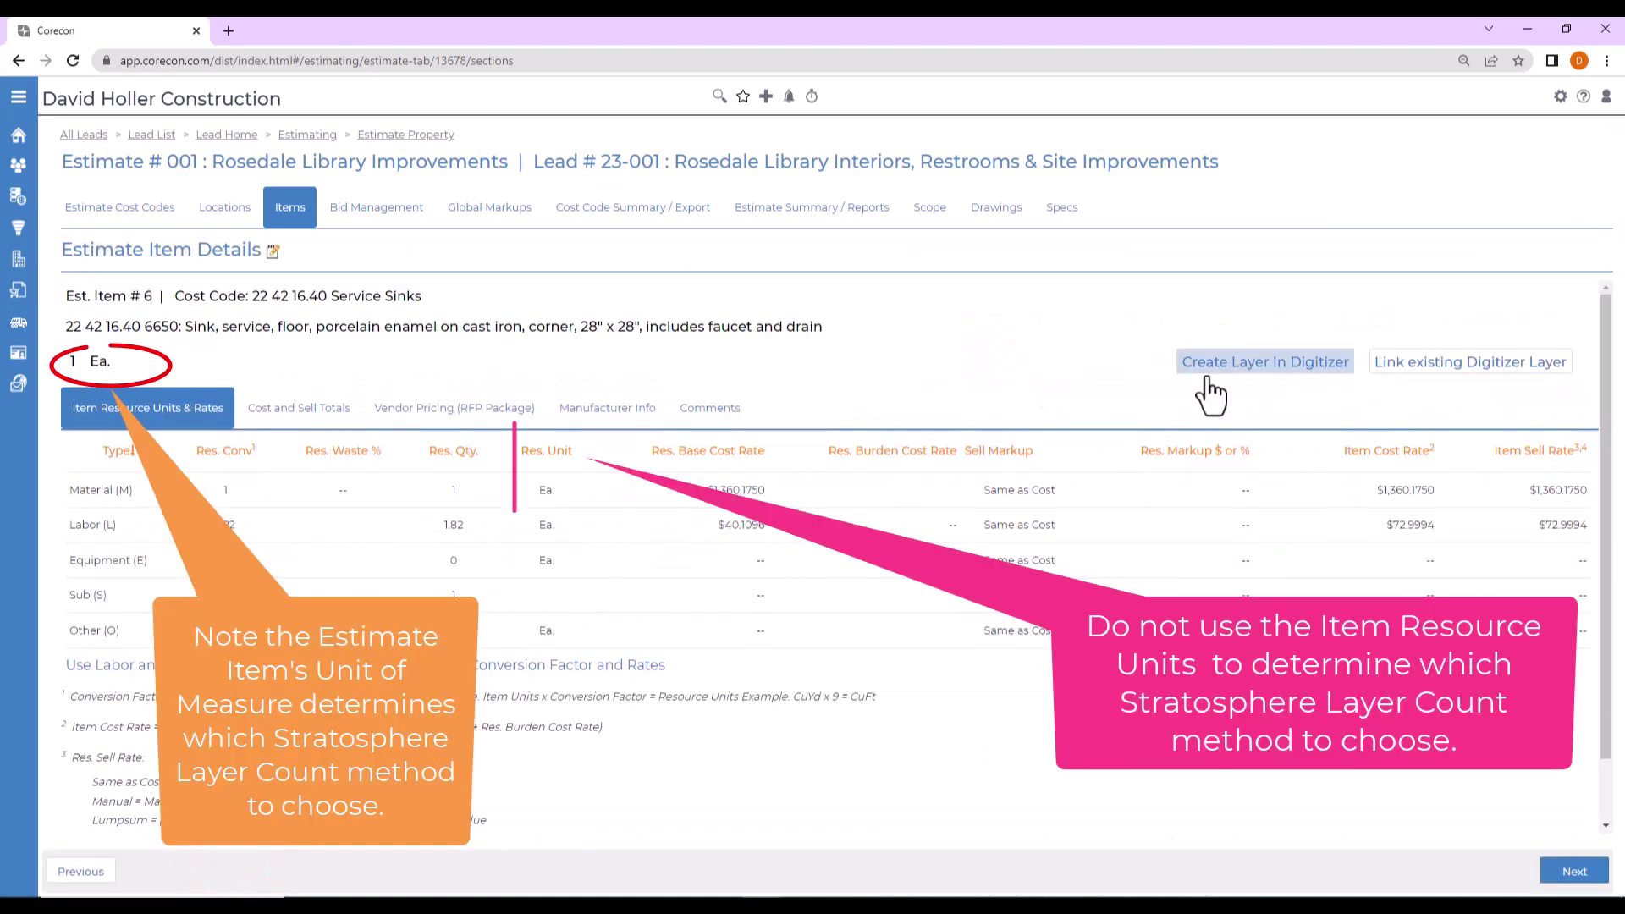
pyautogui.click(1215, 377)
pyautogui.click(793, 167)
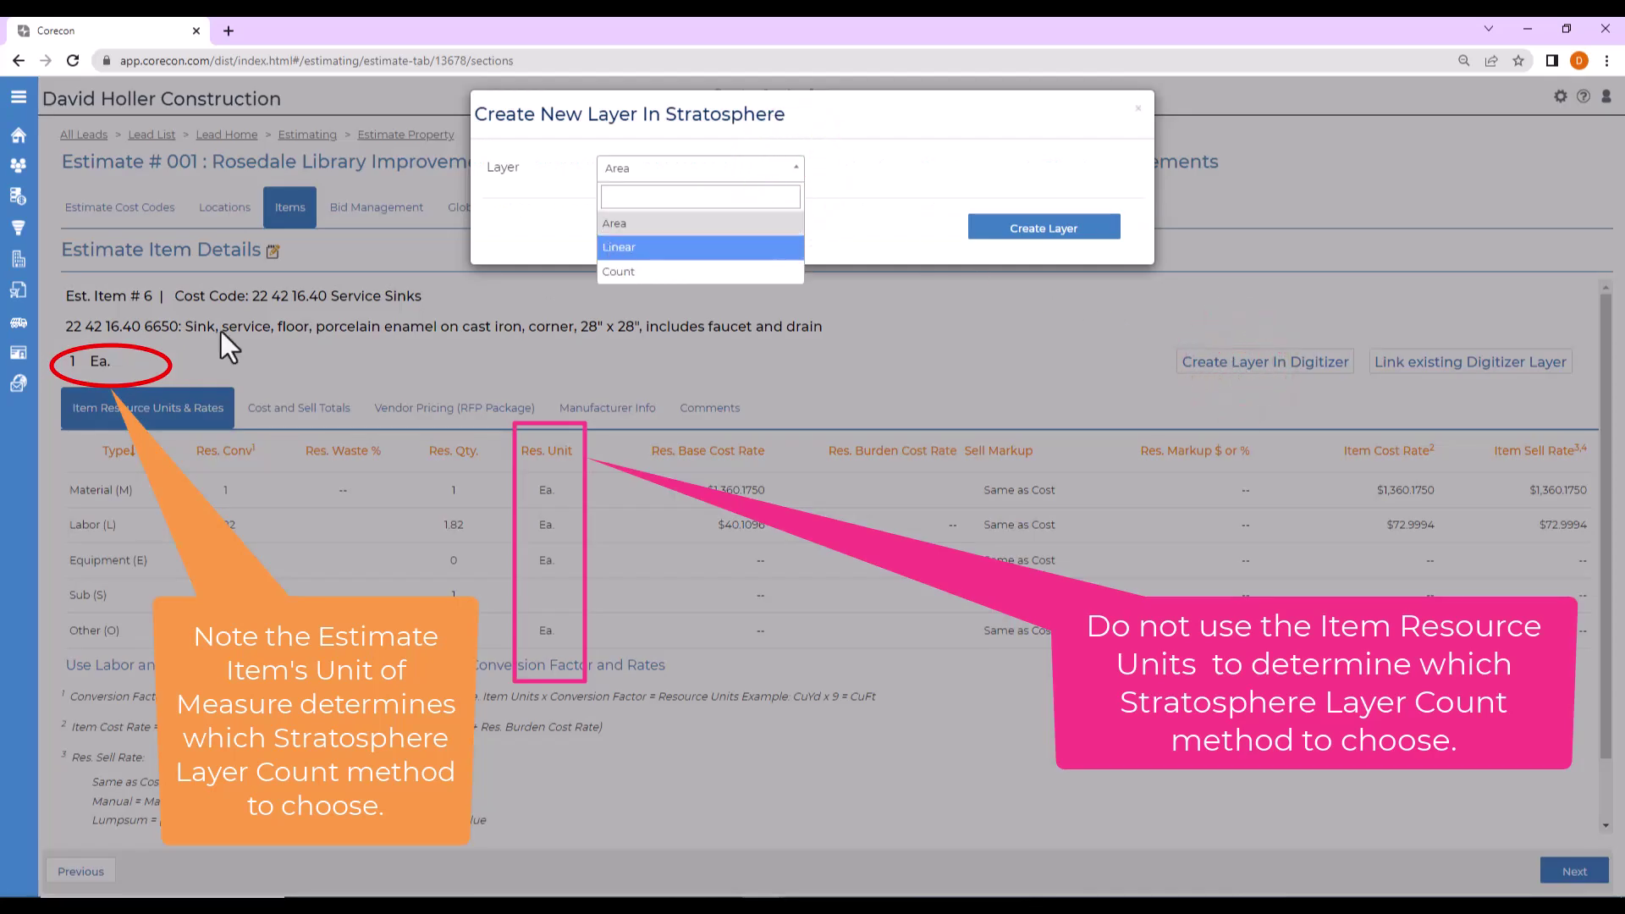
pyautogui.click(638, 271)
pyautogui.click(1020, 228)
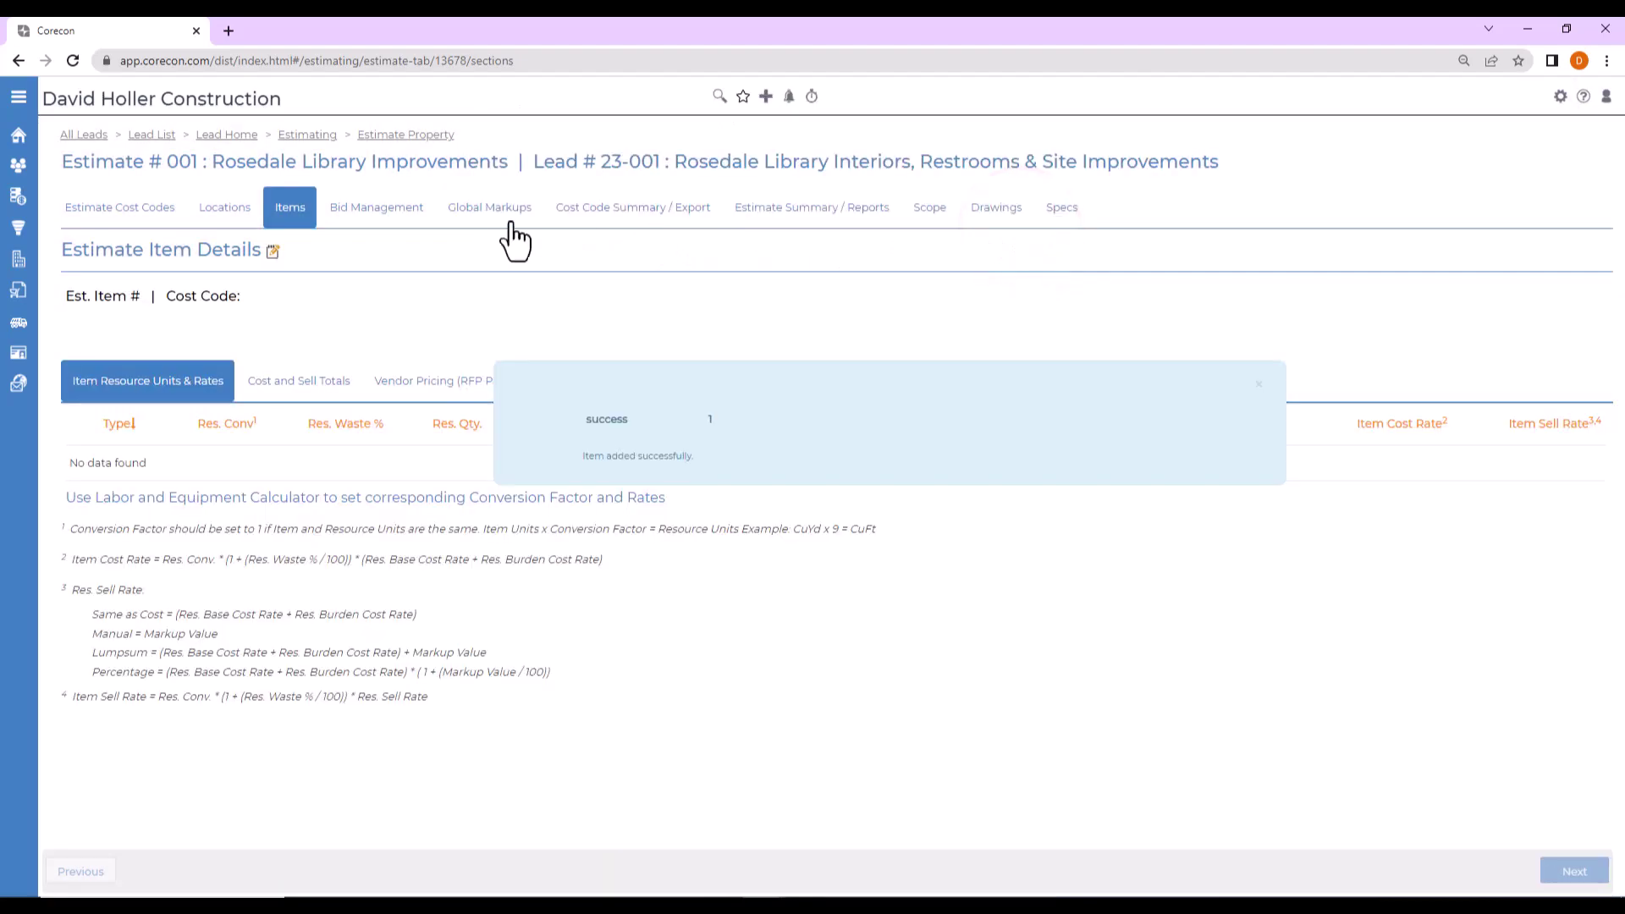
pyautogui.click(291, 214)
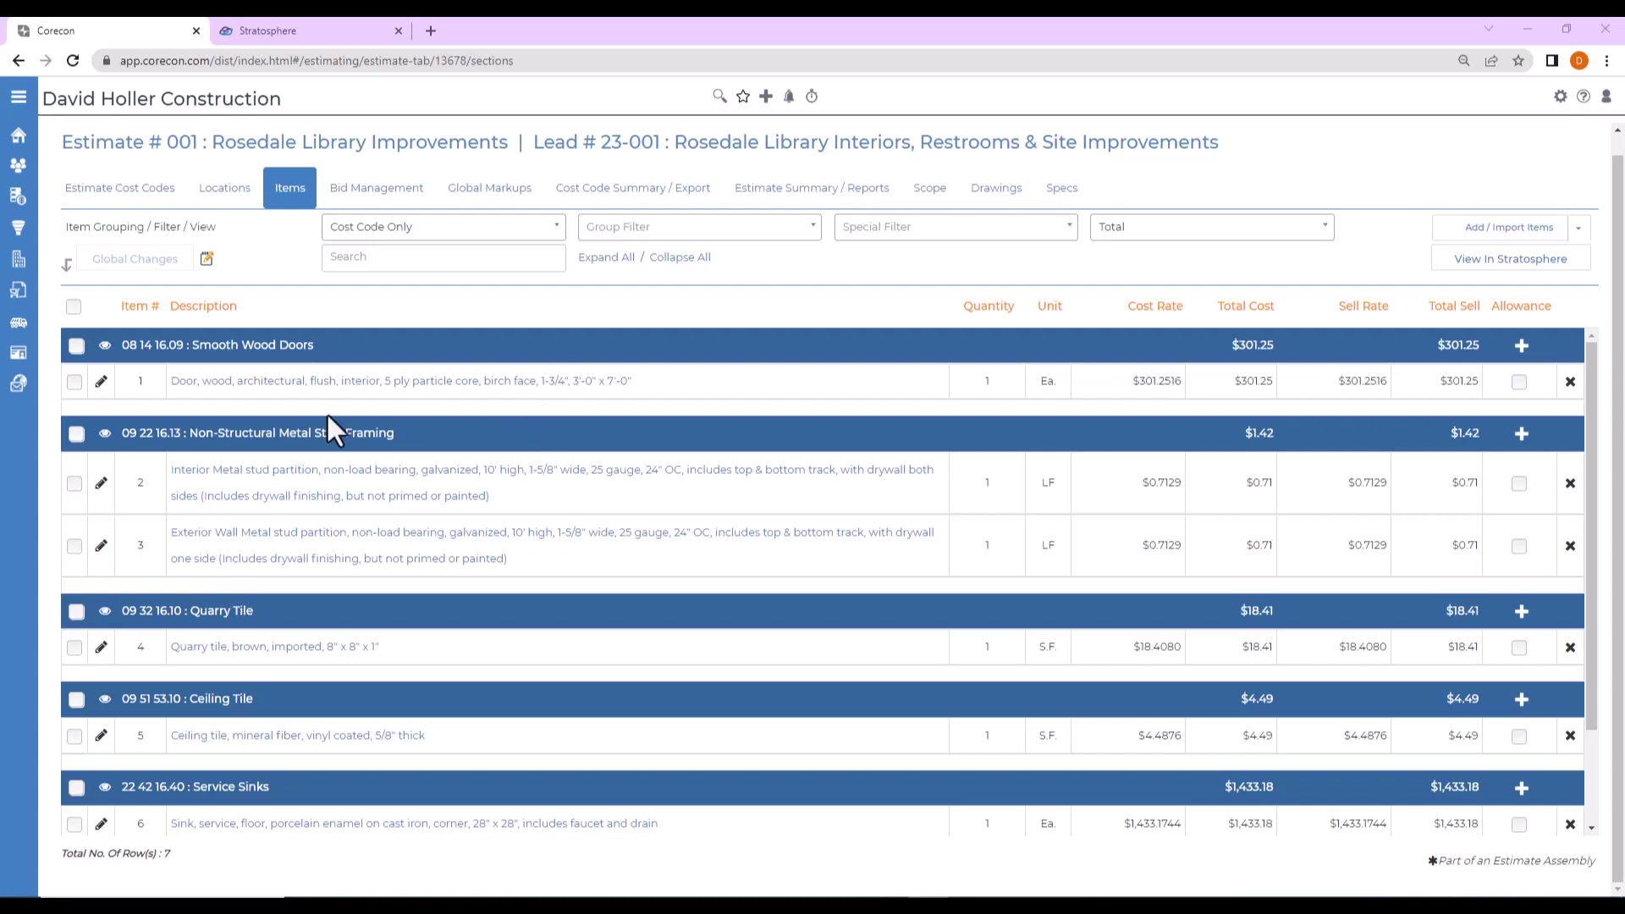
# Filter the item list with Special Filter set to Items with a Digitizer Link
pyautogui.click(916, 247)
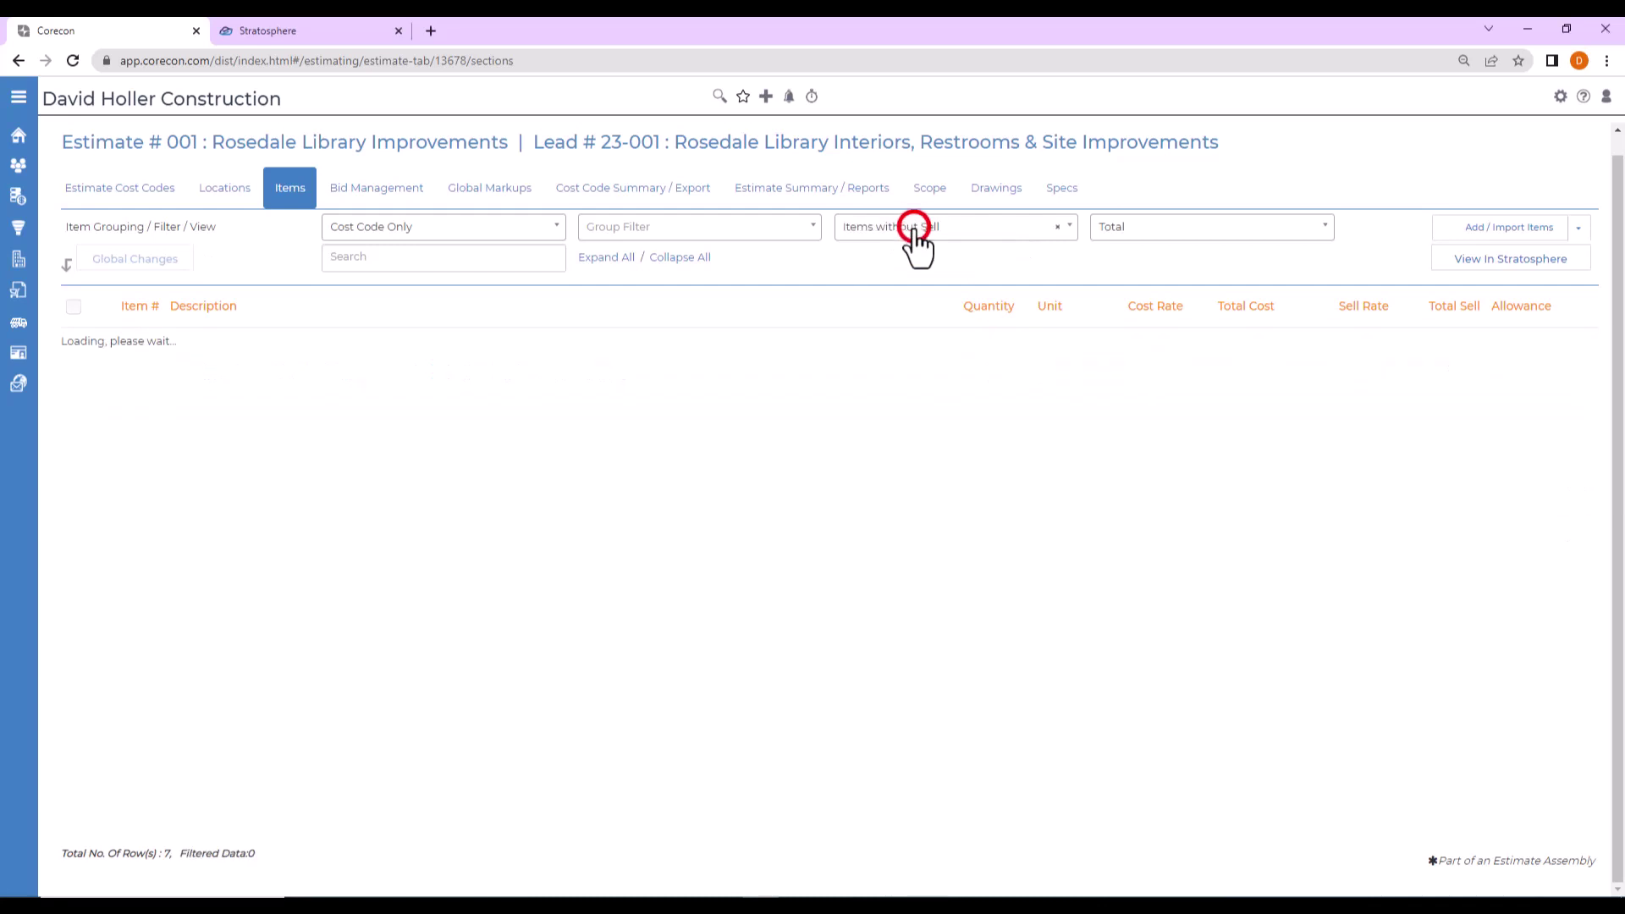
pyautogui.click(931, 339)
pyautogui.scroll(-3, 914, 618)
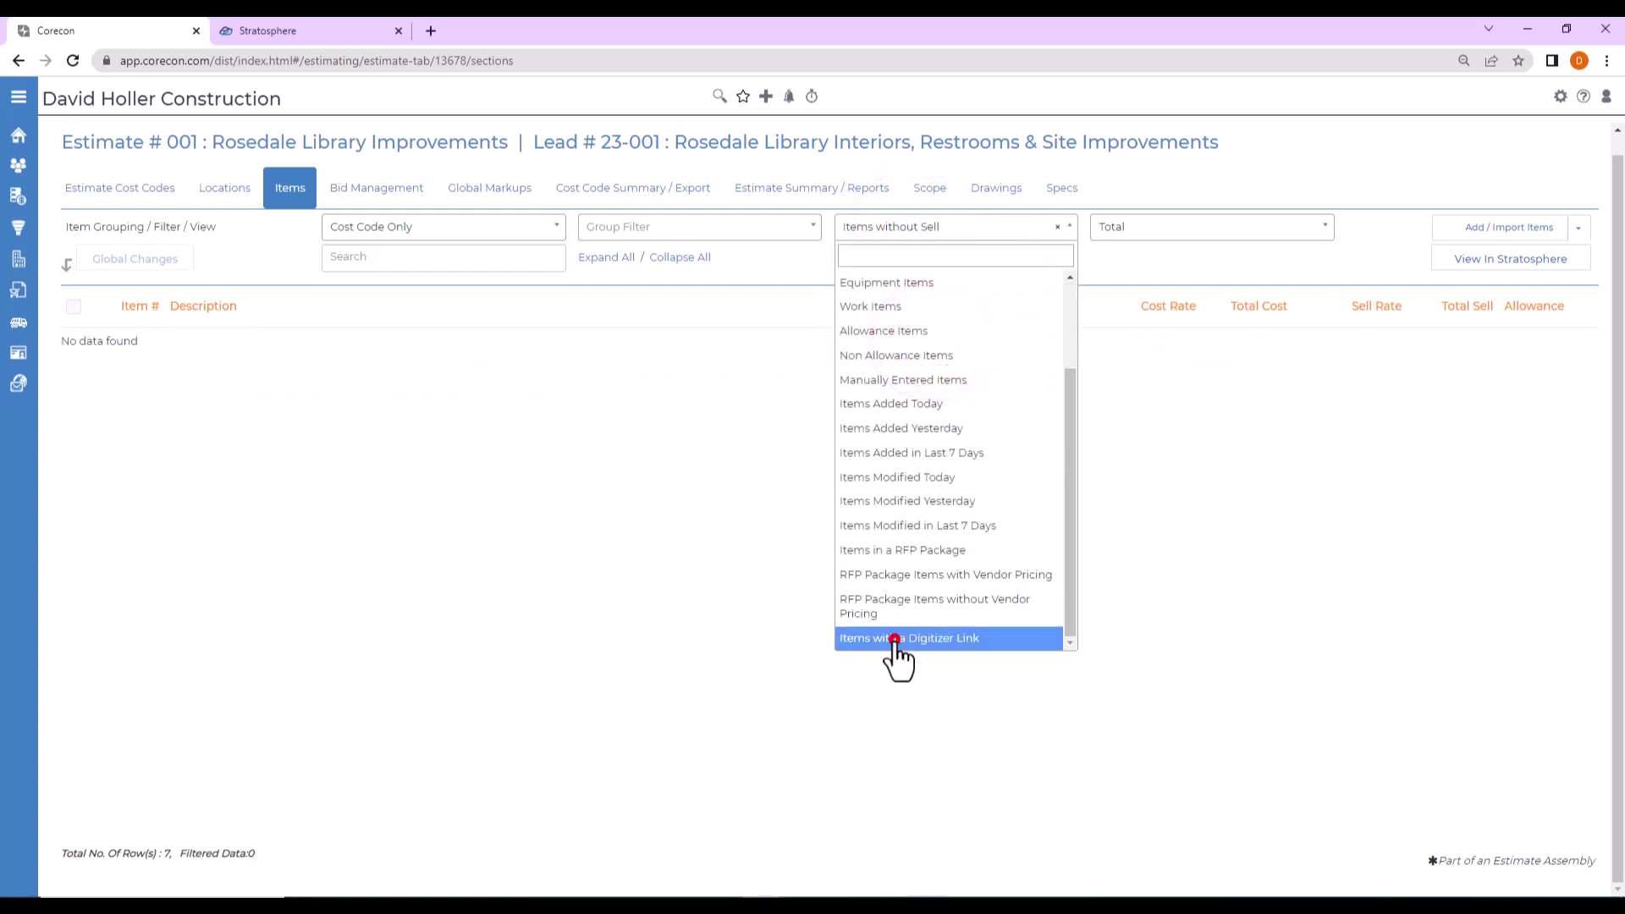
pyautogui.click(895, 639)
pyautogui.click(1135, 287)
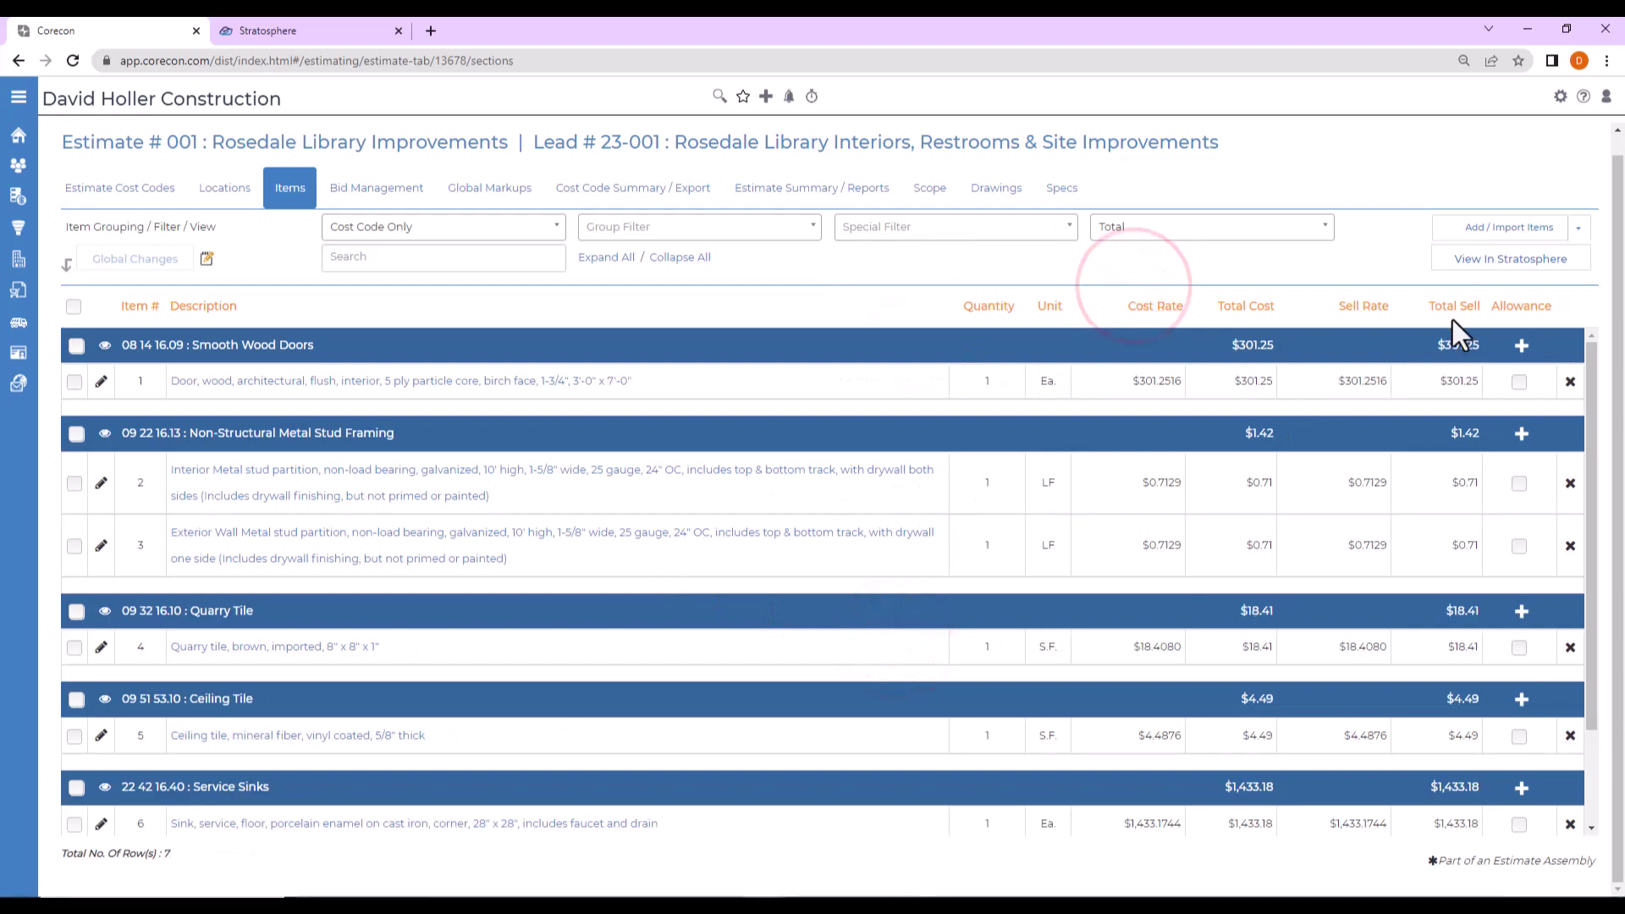
# Open the estimate via View In Stratosphere and focus the sign-in Password field
pyautogui.click(1496, 258)
pyautogui.click(817, 338)
pyautogui.click(783, 342)
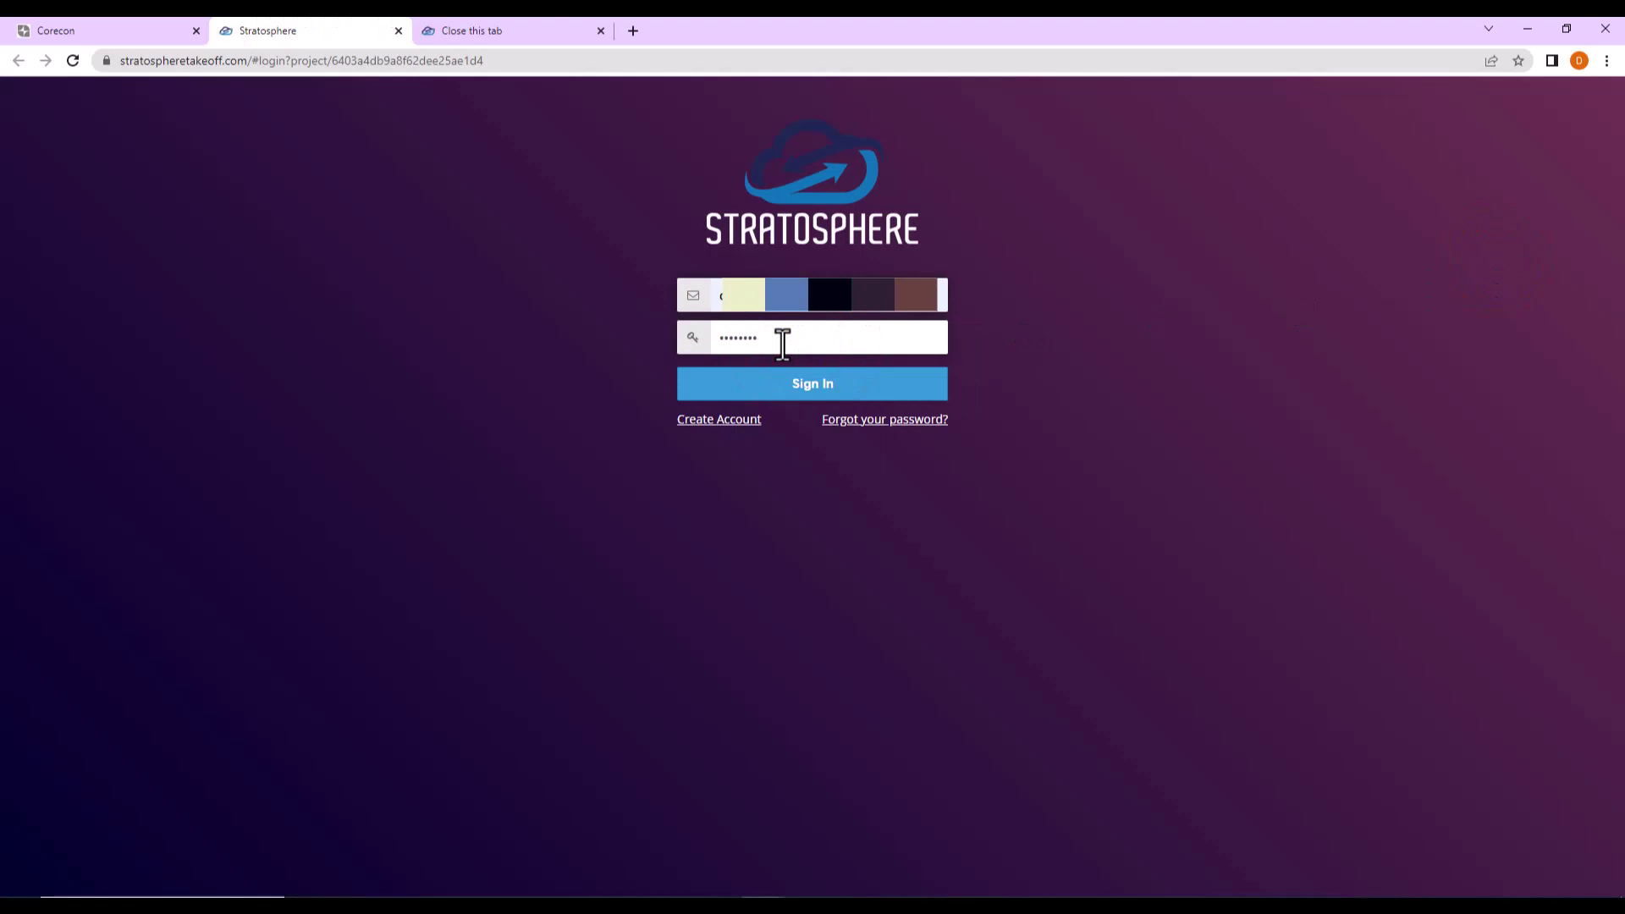
# Sign in to Stratosphere, opening project 23-001 - 001 with its drawing's Page 1 listed
pyautogui.click(788, 388)
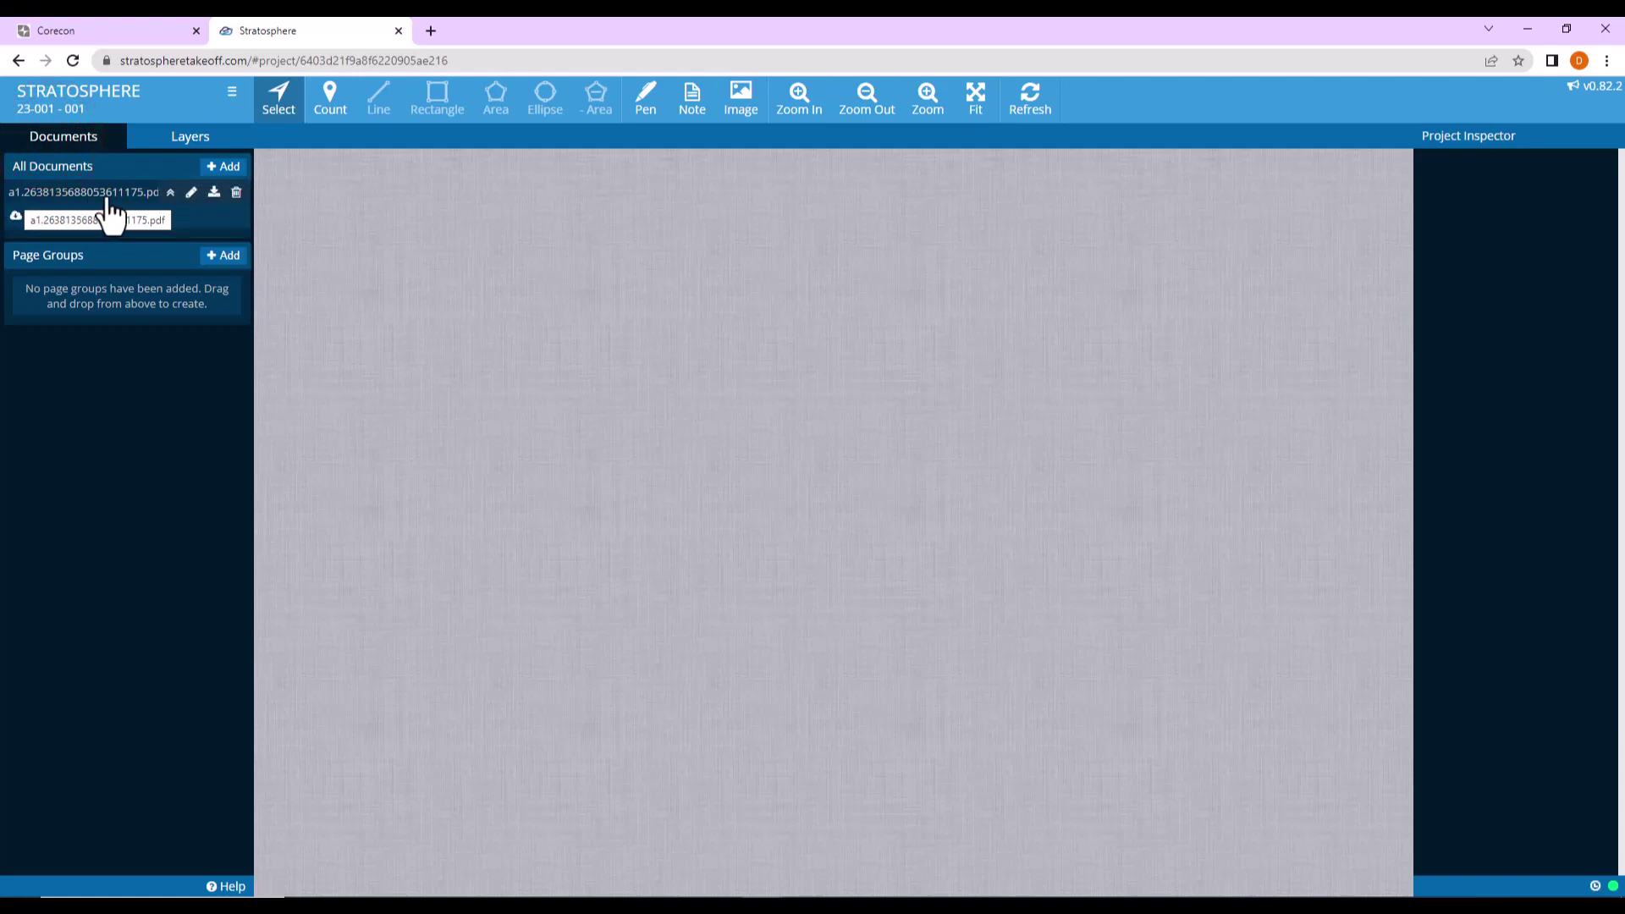
# Check the seven estimate item layers, then open Page 1, the second floor reference plan
pyautogui.click(187, 138)
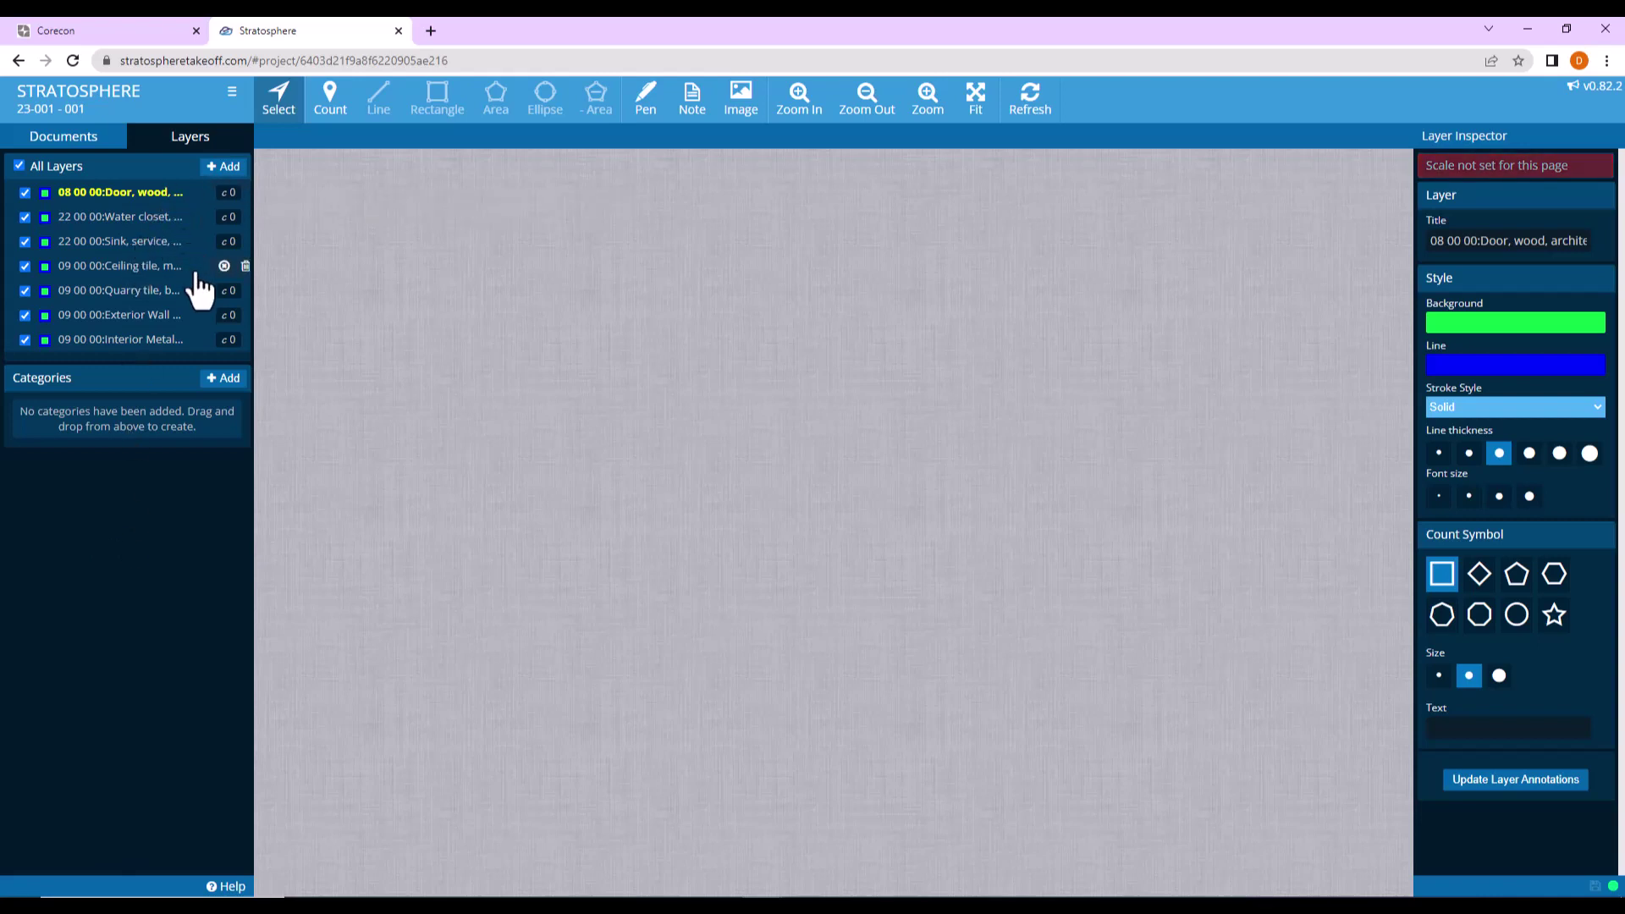
pyautogui.click(68, 138)
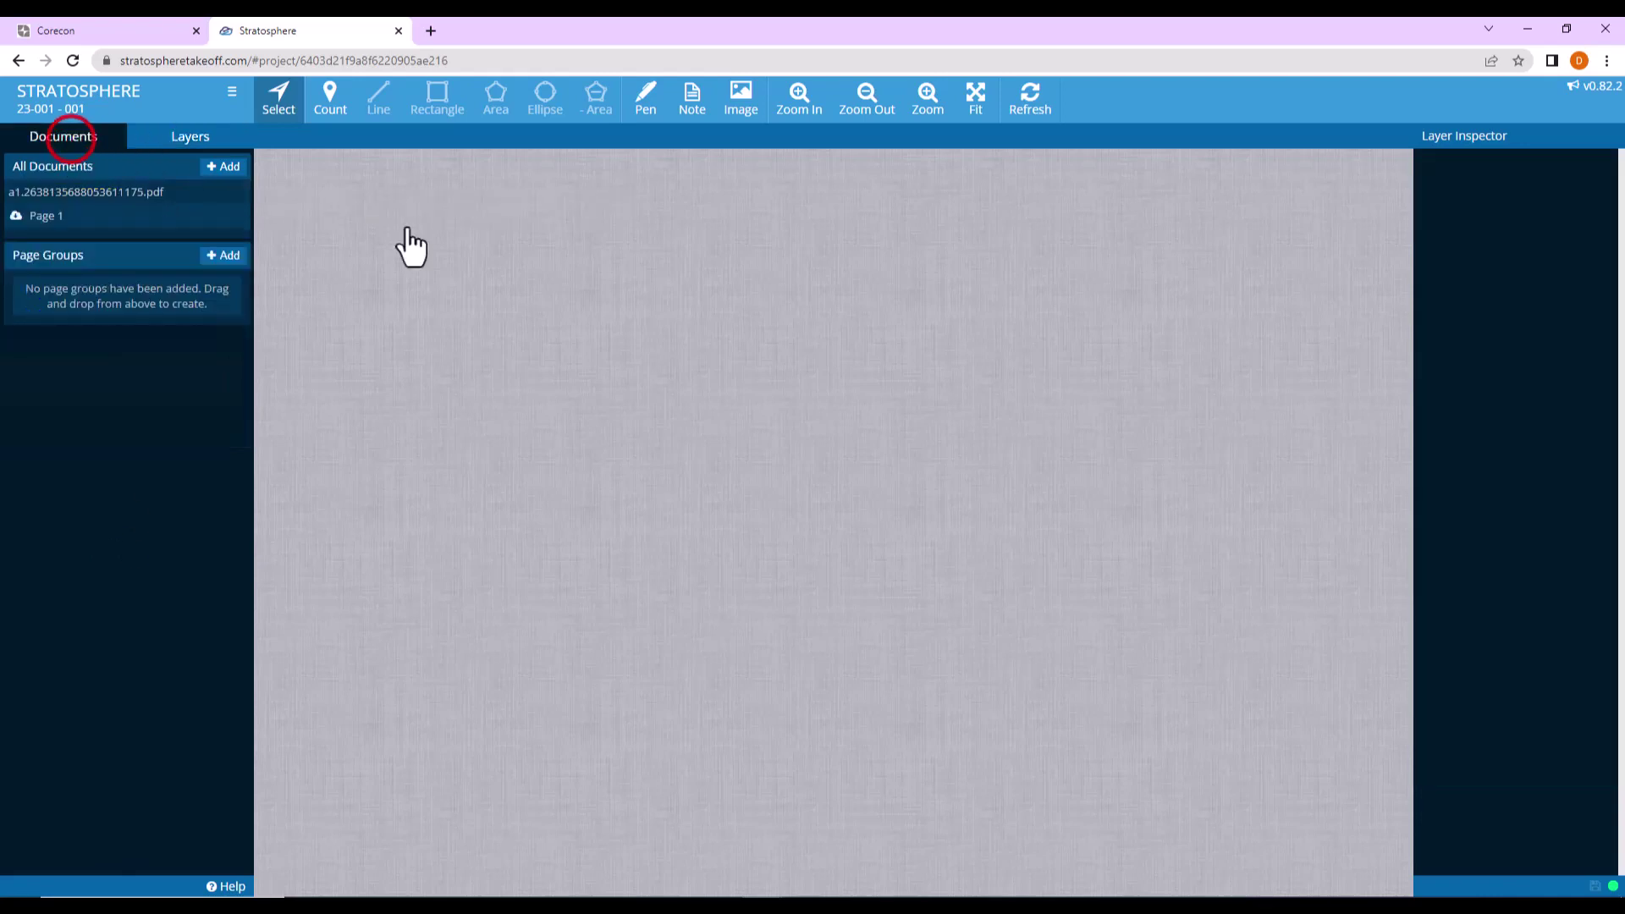
pyautogui.click(37, 216)
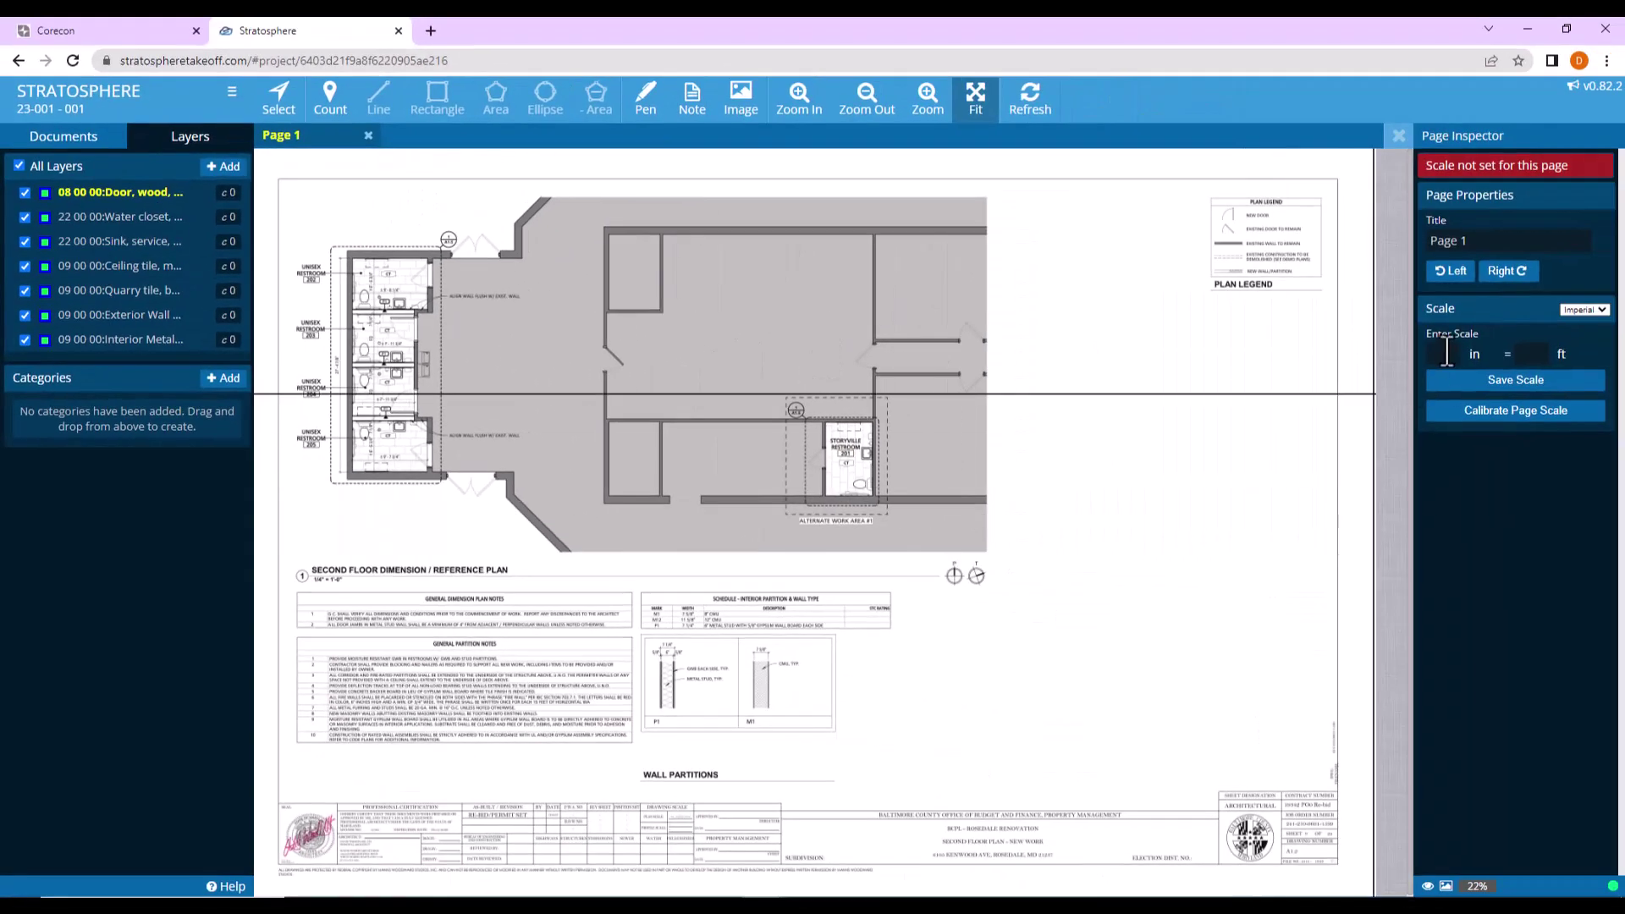
# Enter .25 in = 1 ft as Page 1's scale and save it (1" = 4.00')
pyautogui.click(1447, 354)
pyautogui.write('.2')
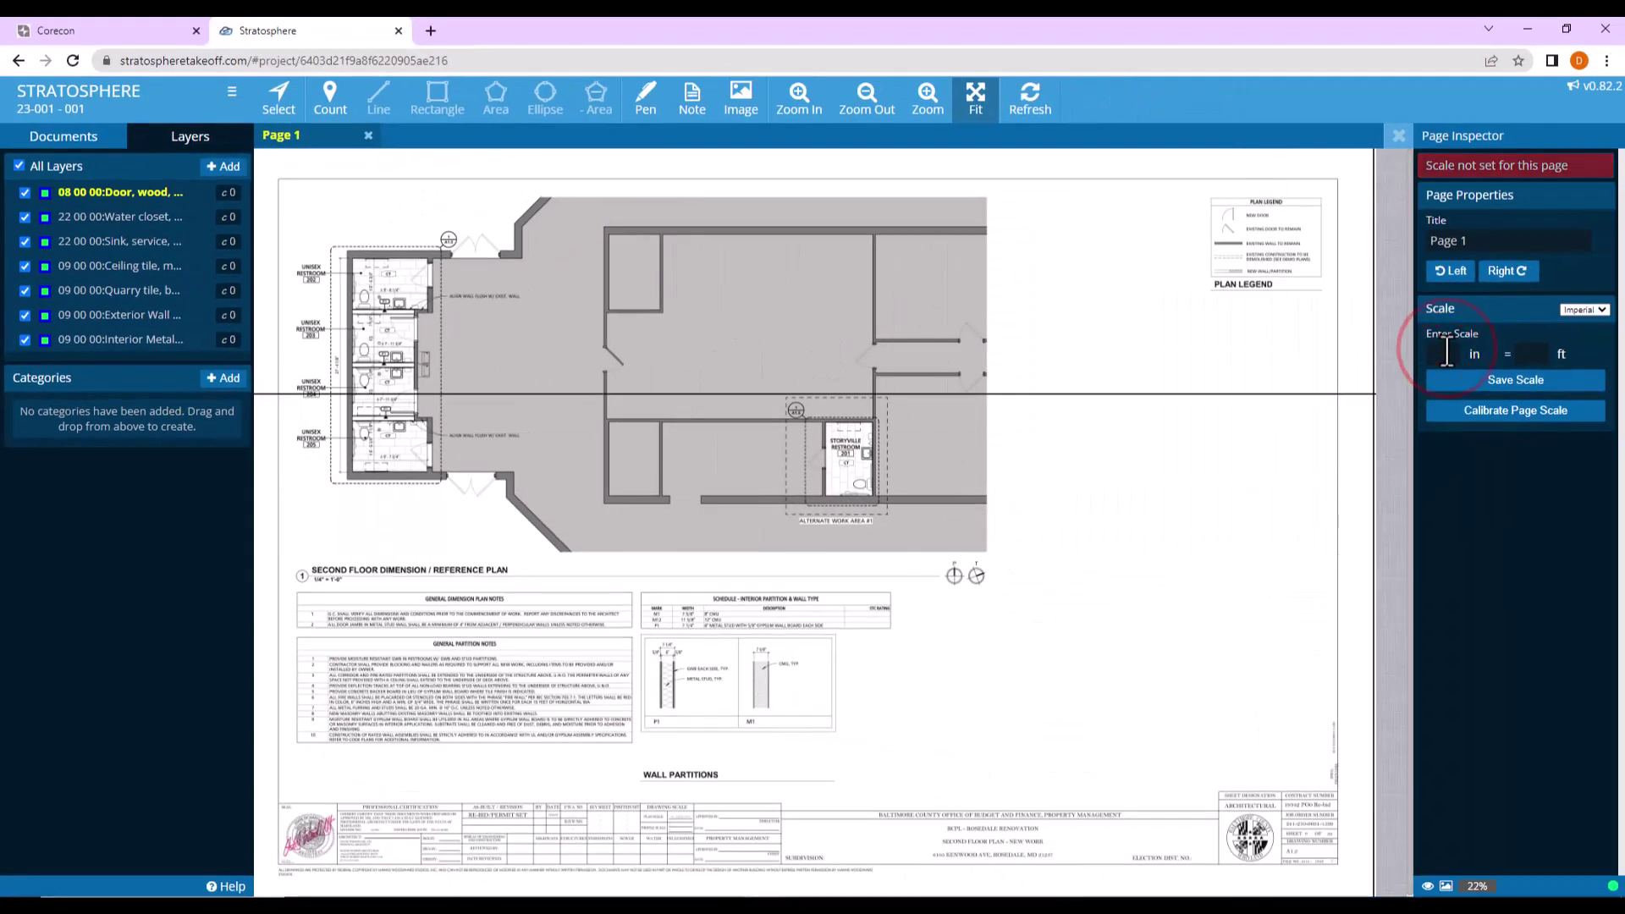
pyautogui.write('5')
pyautogui.press('Tab')
pyautogui.write('1')
pyautogui.press('Tab')
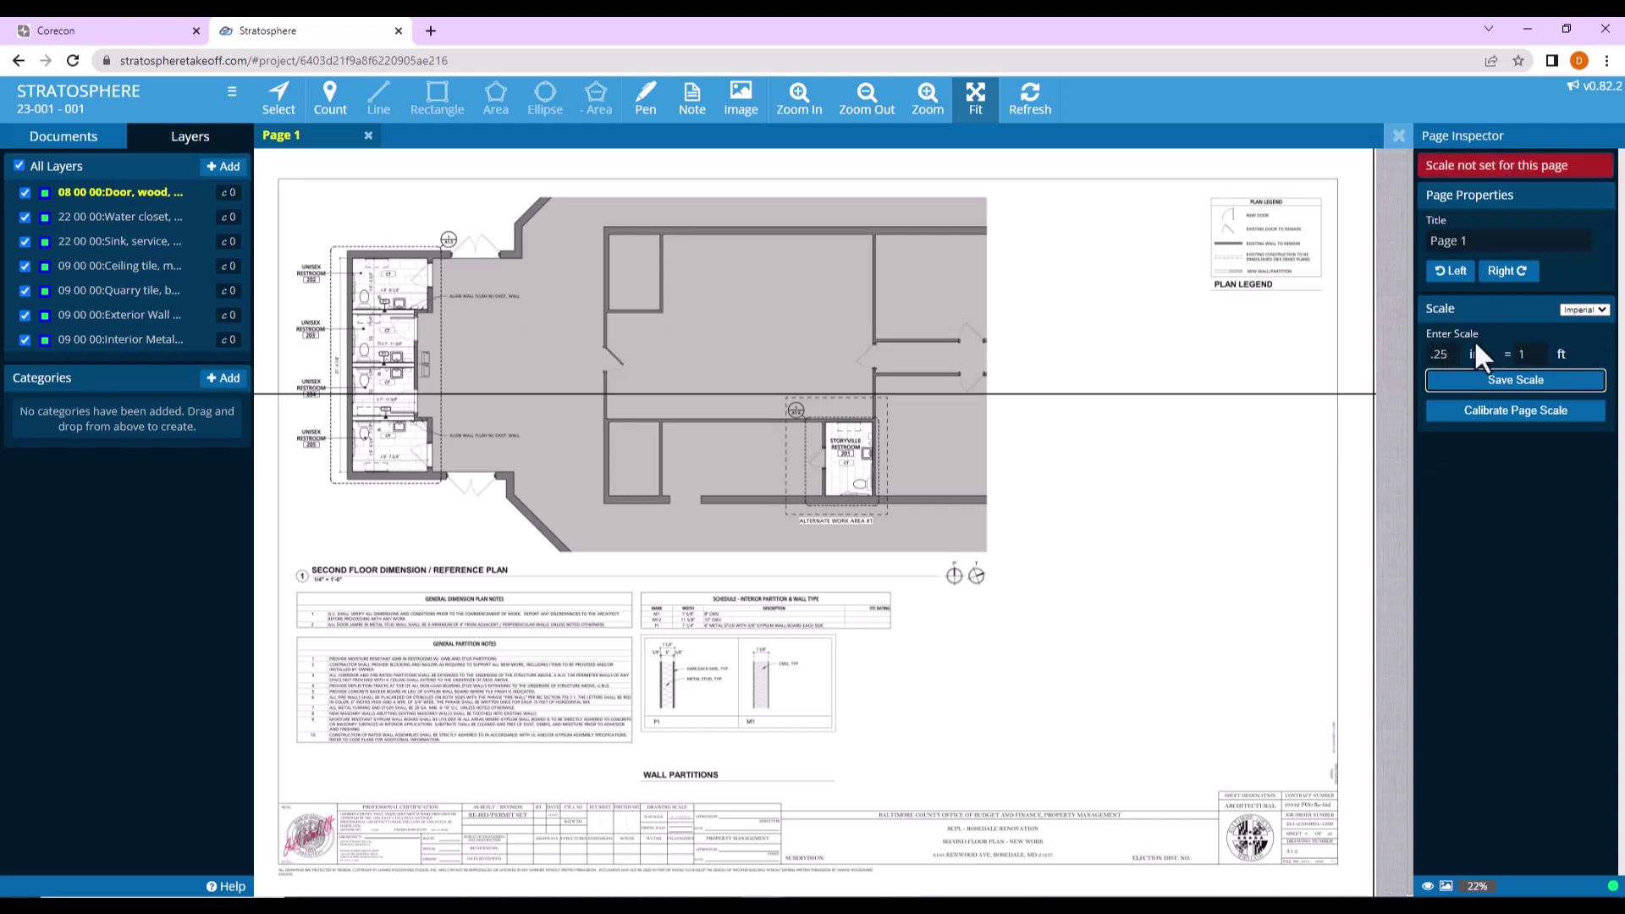
pyautogui.click(1482, 381)
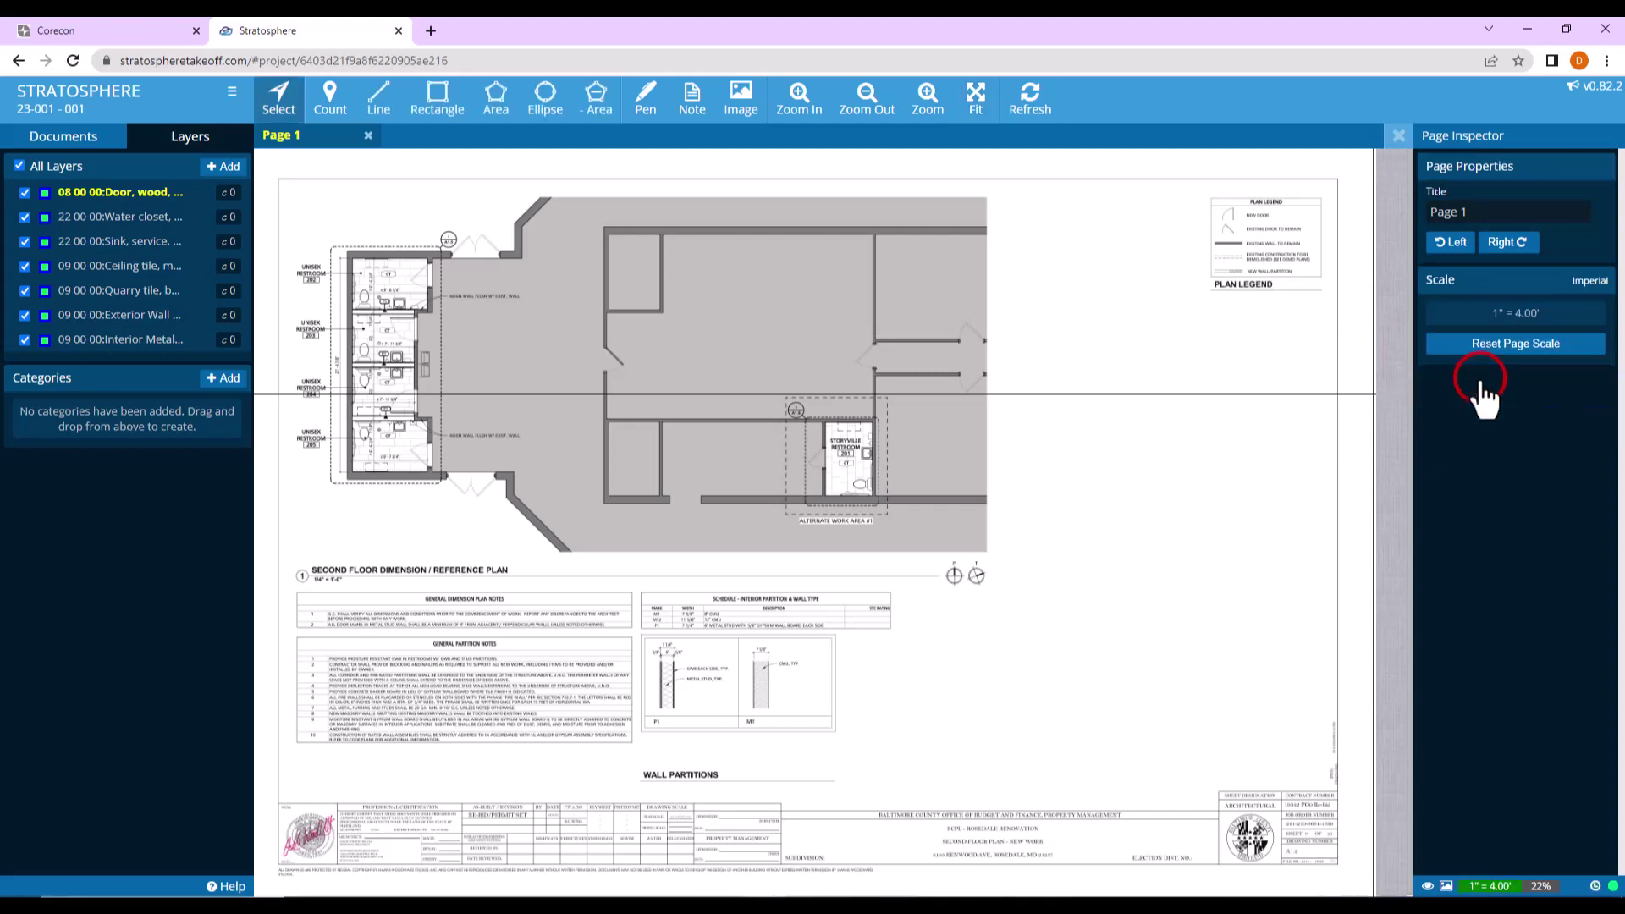